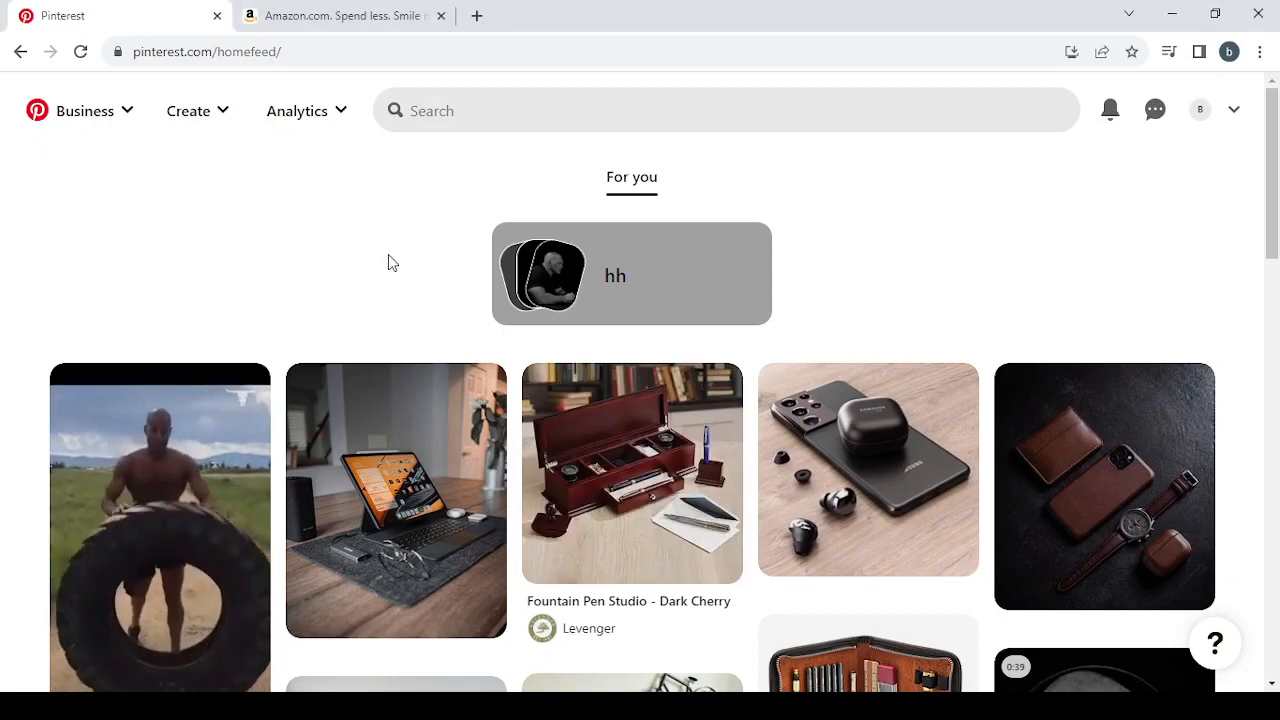
Step: Look at the Amazon home page with its Associates SiteStripe, and return to the Pinterest home feed
mouse_move(431, 410)
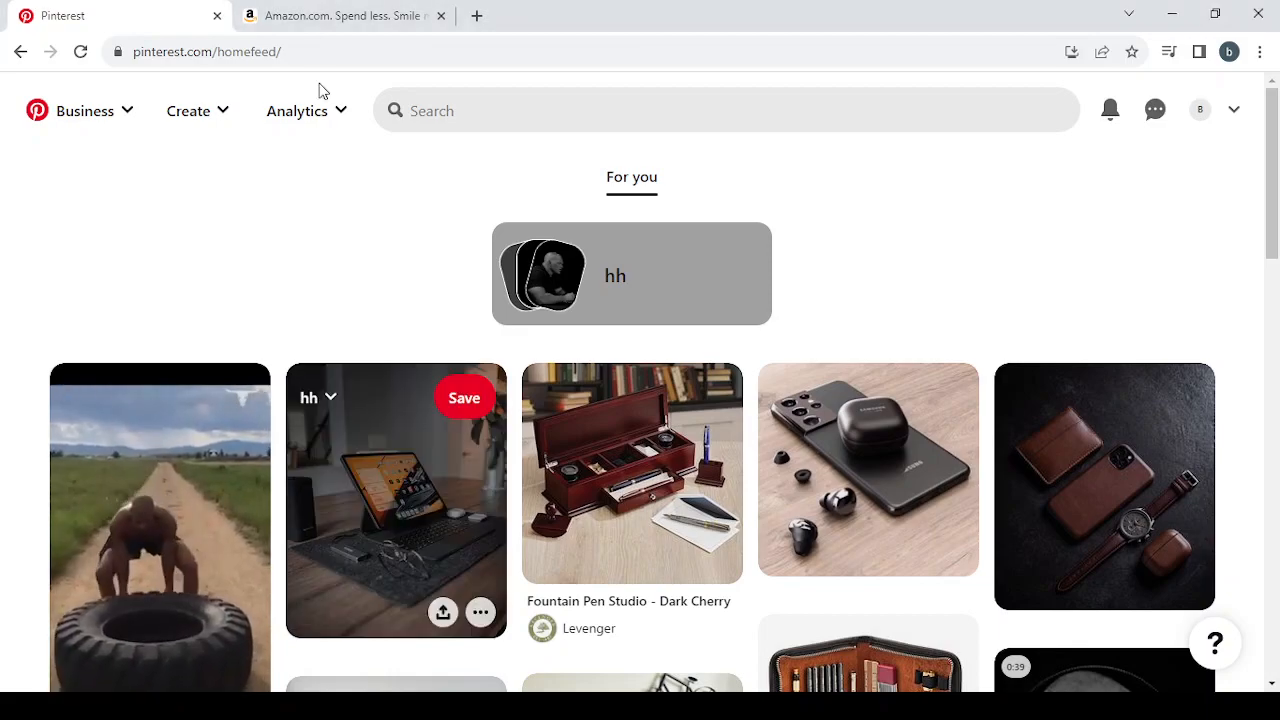
click(345, 12)
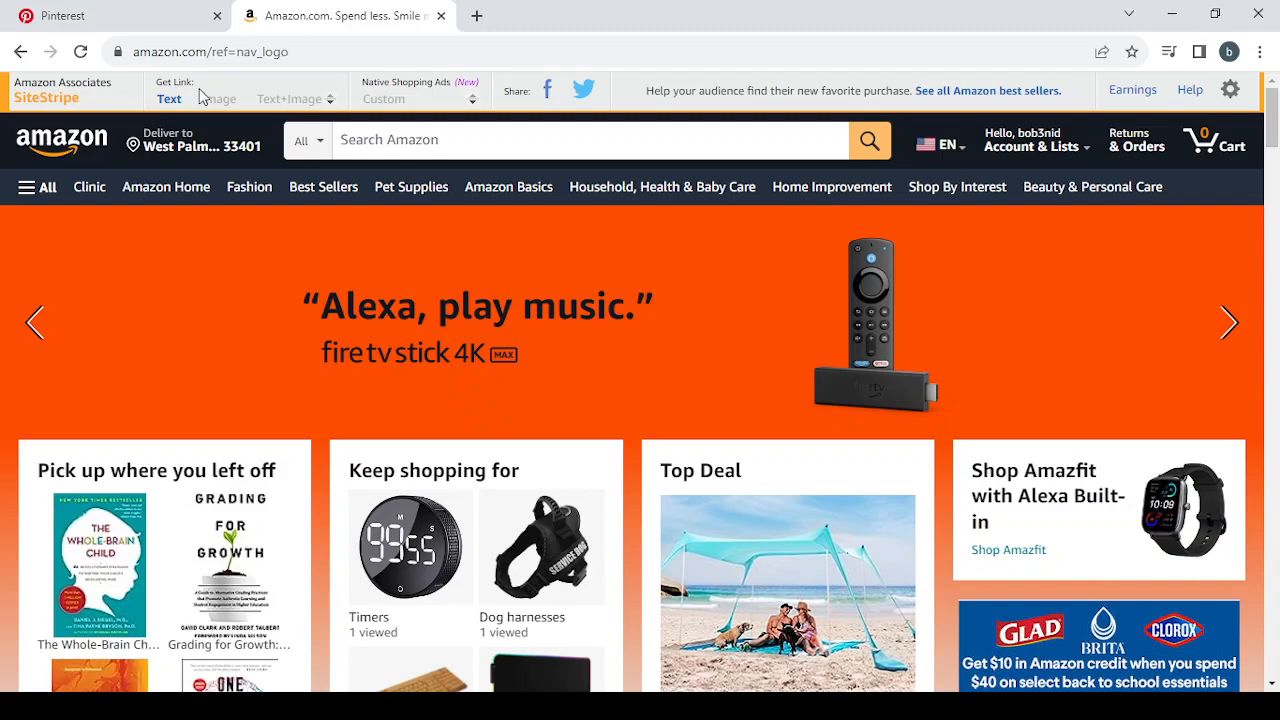
click(186, 9)
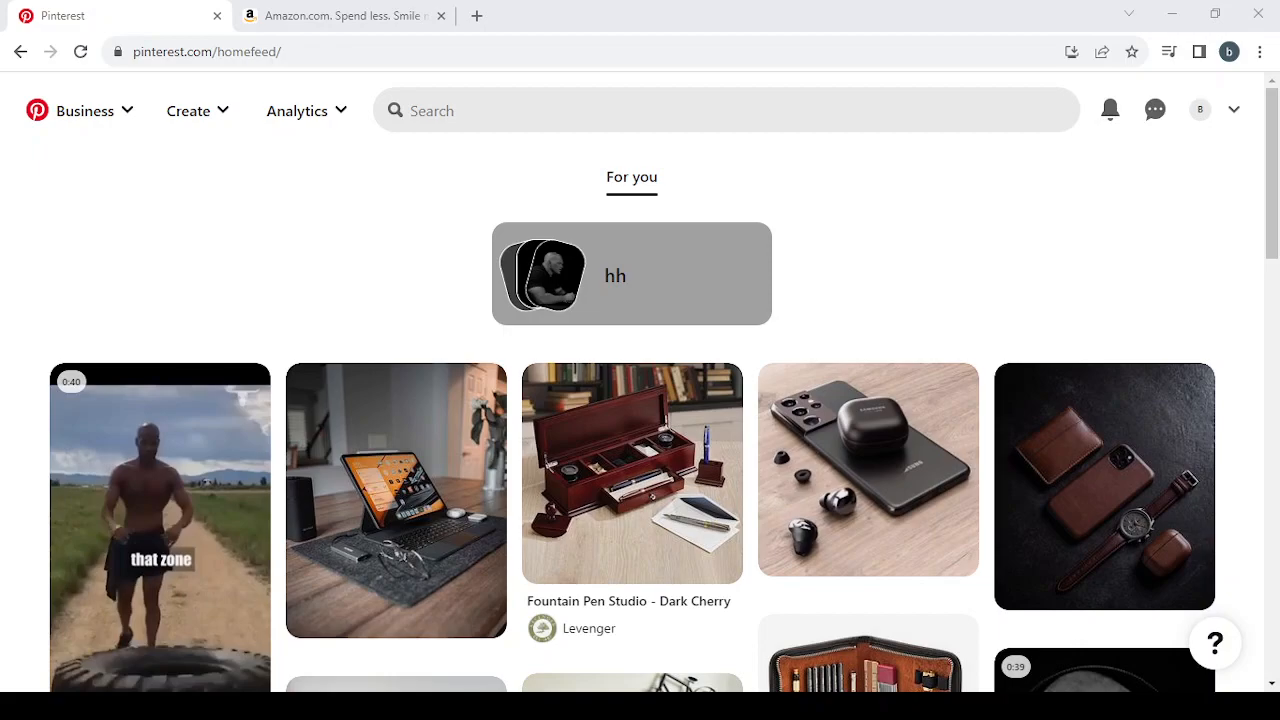
Step: Search Pinterest for "Home Cleaning and Maintenance"
click(534, 114)
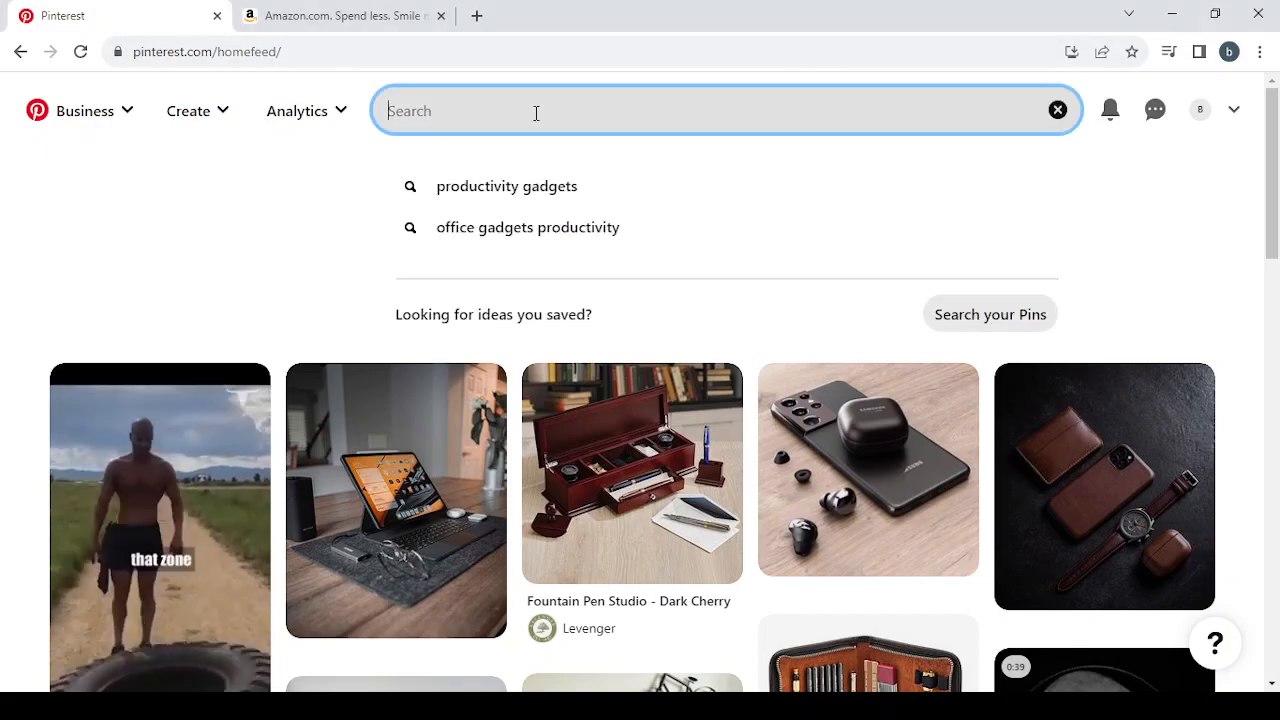
text(Home Cleaning and Maintenance)
key(Return)
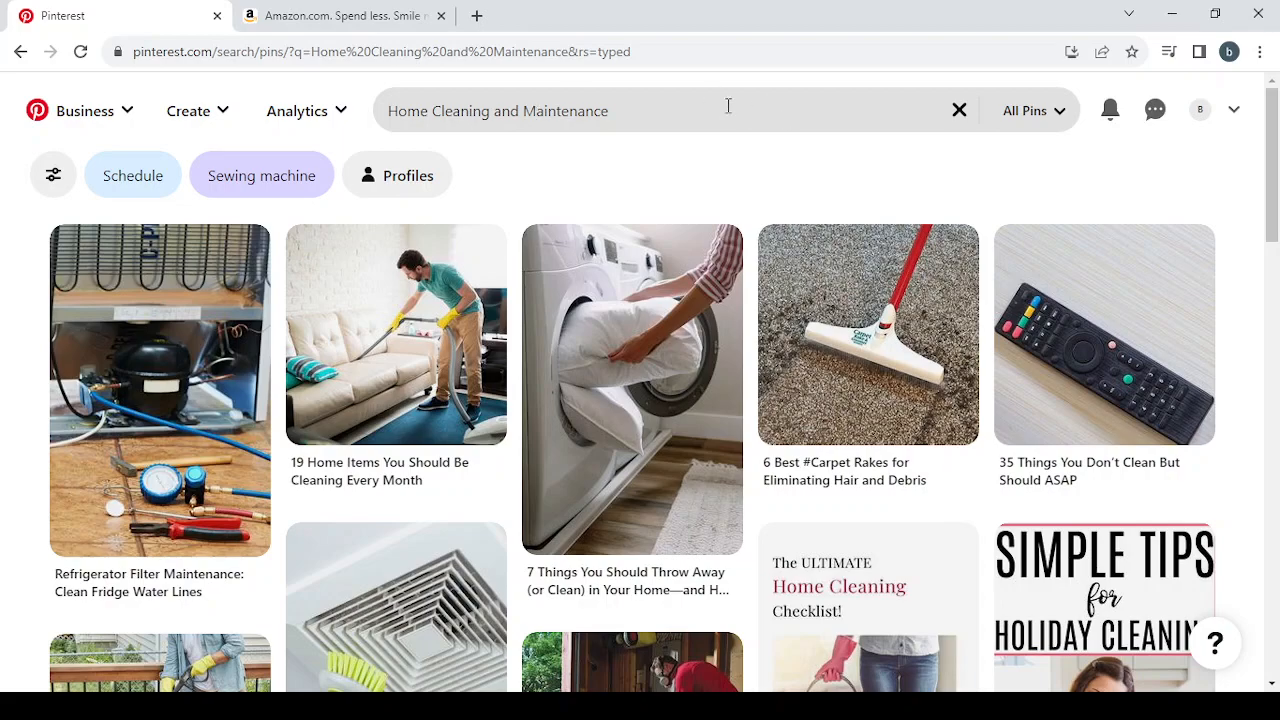
Step: Shorten the search to "Home Cleaning" and choose the suggested query "home cleaning equipment"
drag(620, 113, 491, 112)
key(BackSpace)
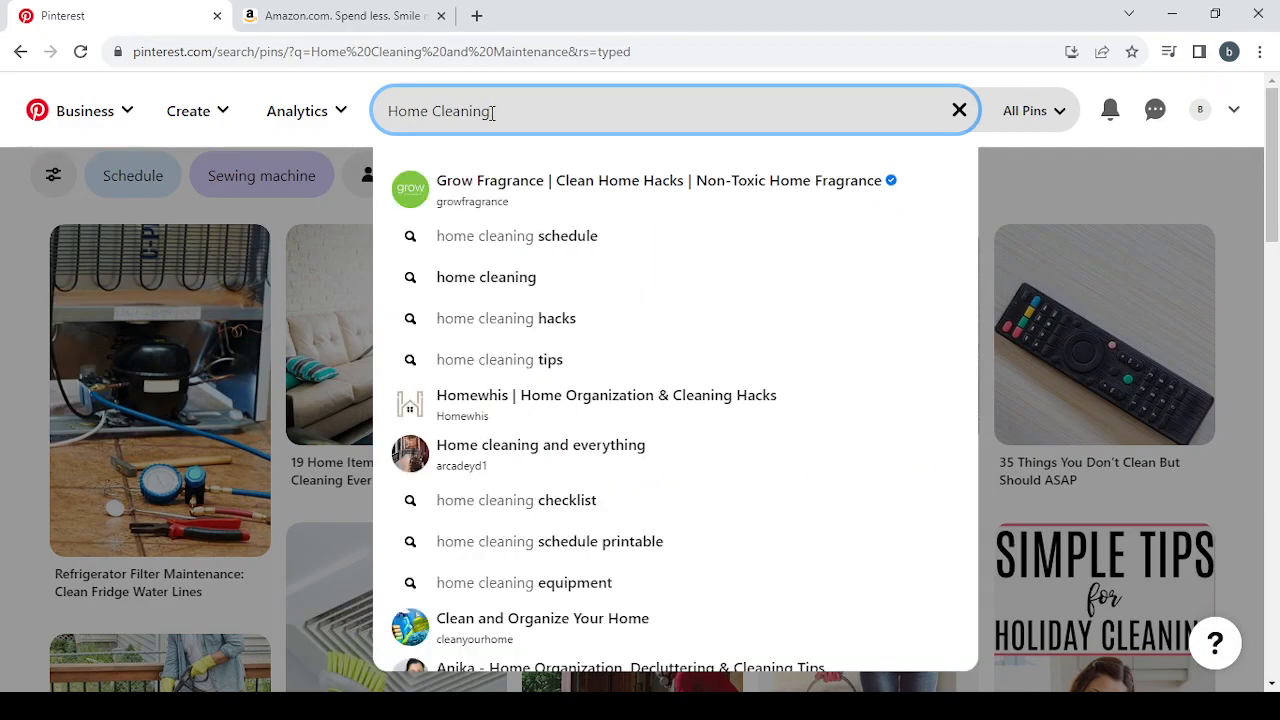
click(563, 591)
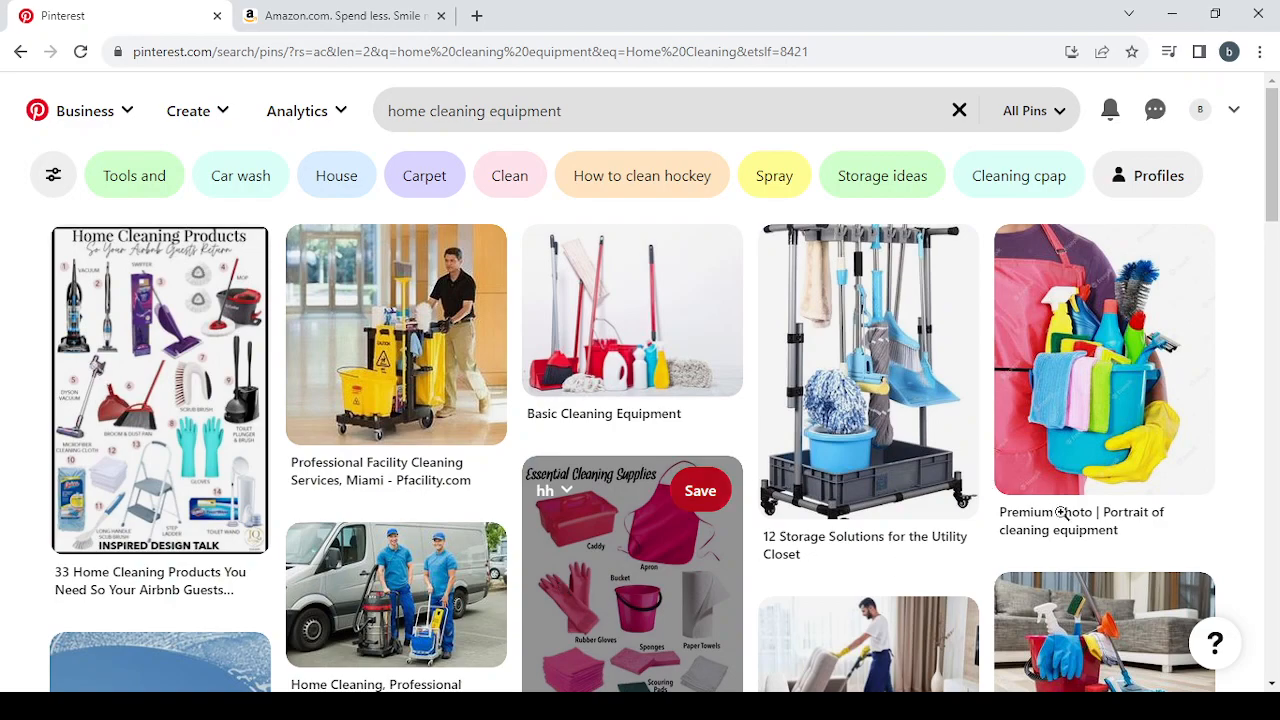
Step: Look through the home cleaning equipment pins for suitable products to promote
scroll(1100, 380, down, 2)
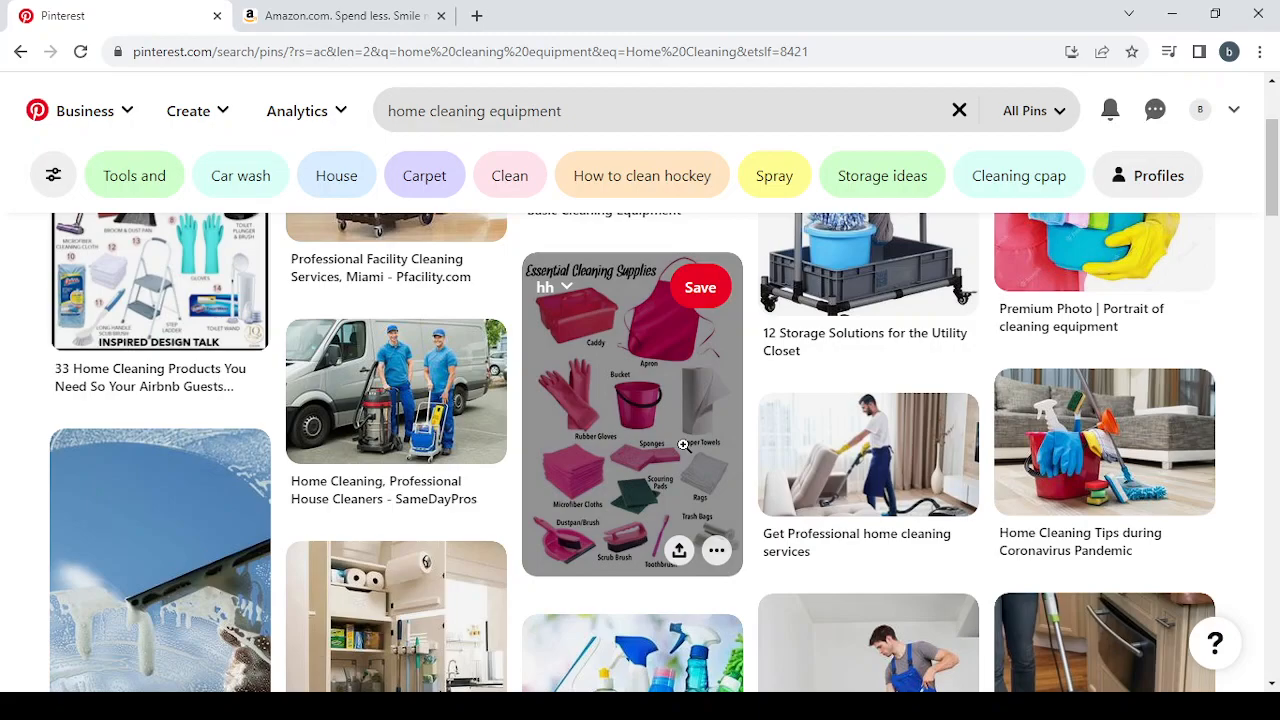
scroll(1150, 480, down, 3)
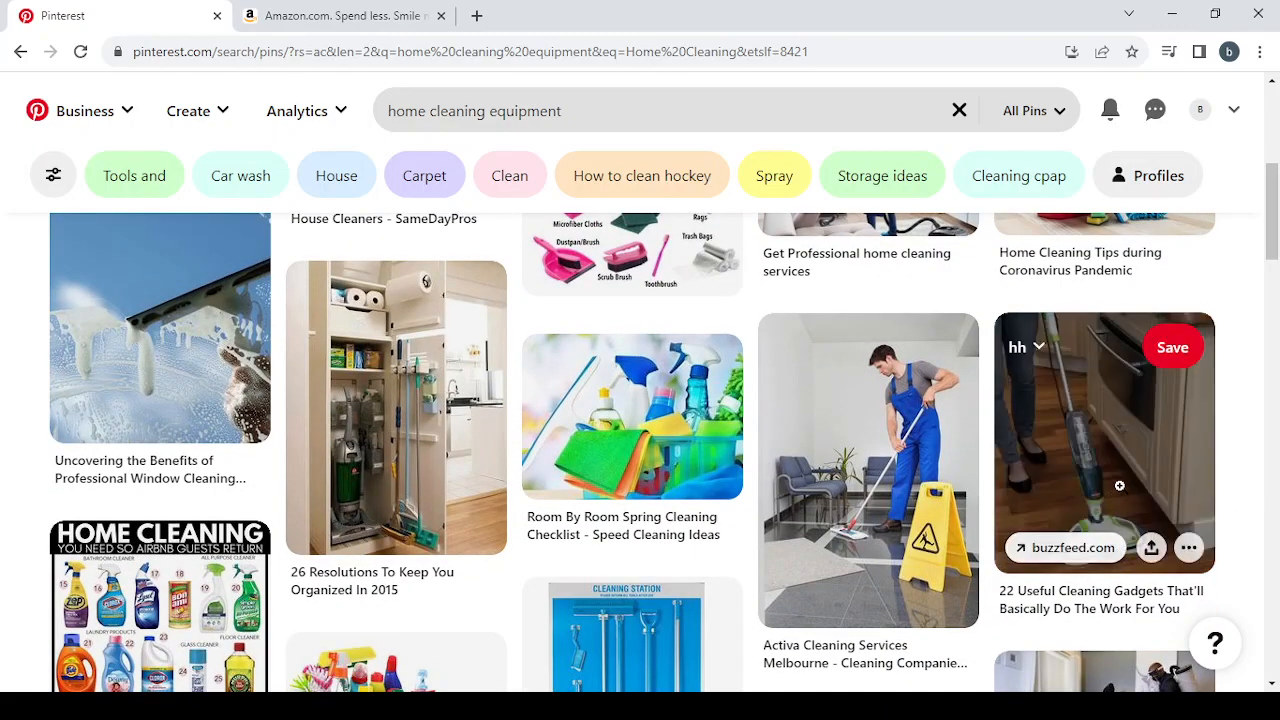
scroll(1119, 485, down, 5)
scroll(1122, 492, down, 3)
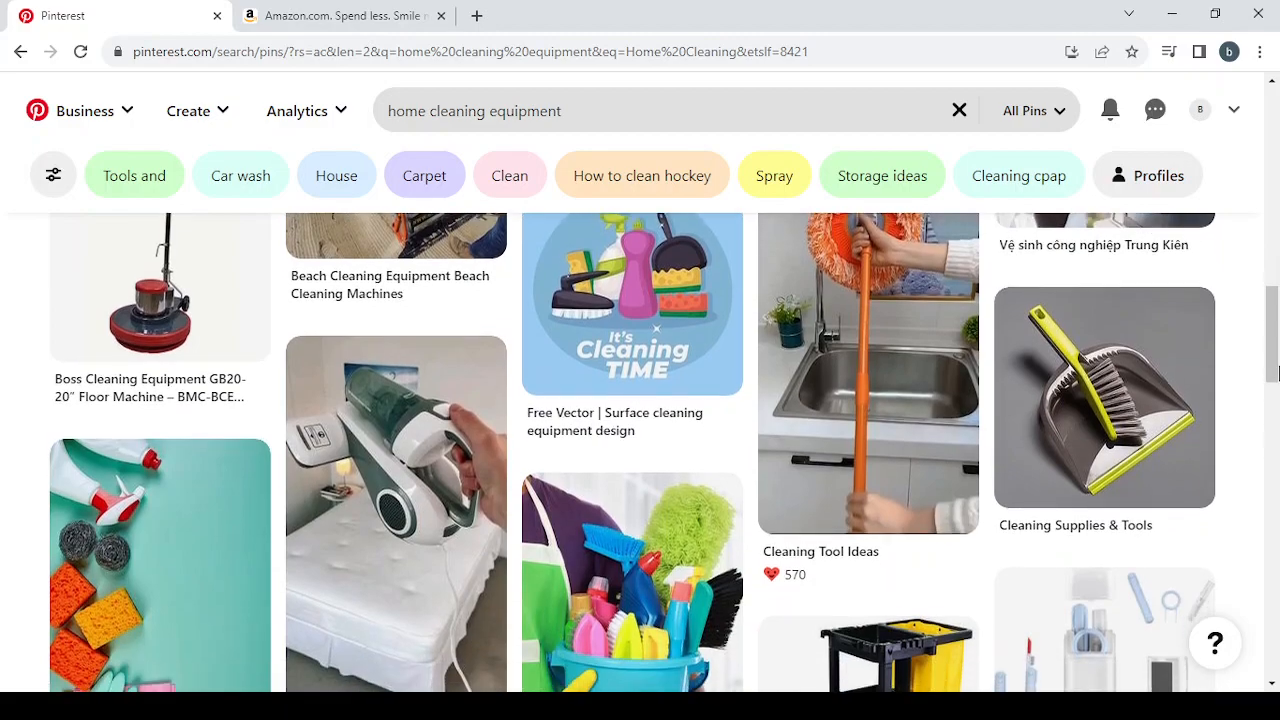
scroll(378, 376, up, 2)
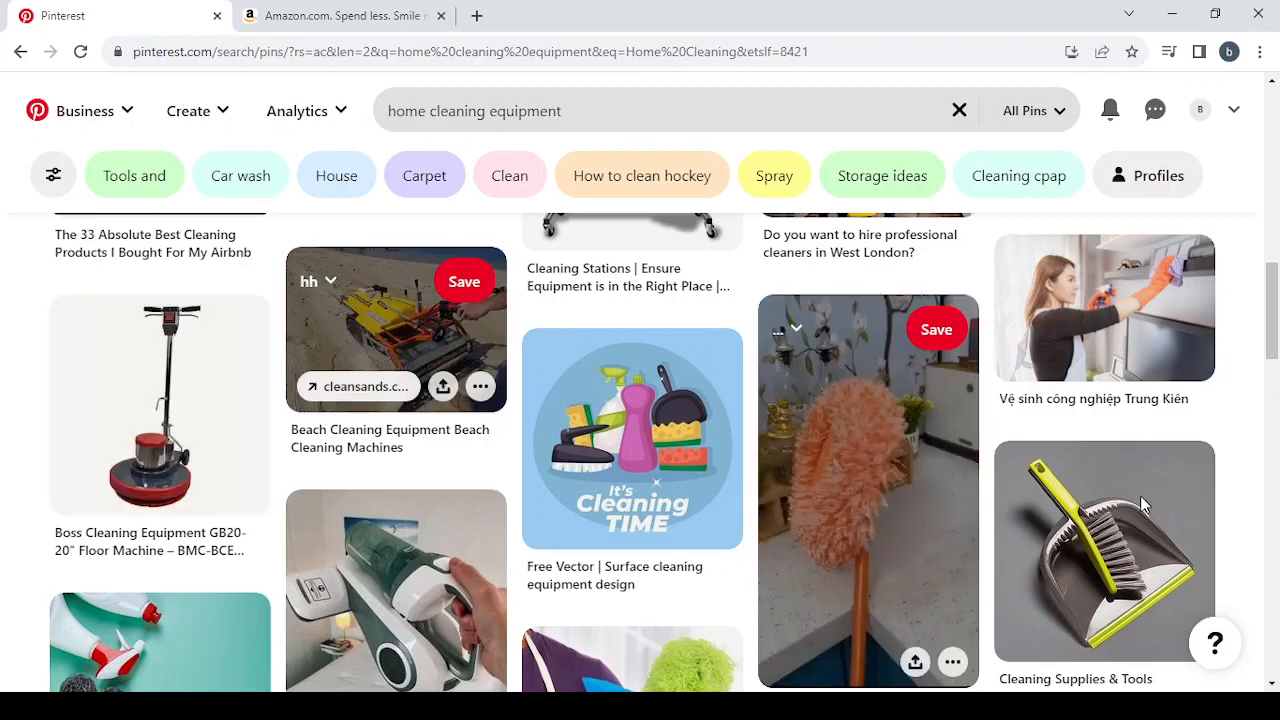
scroll(1277, 466, down, 2)
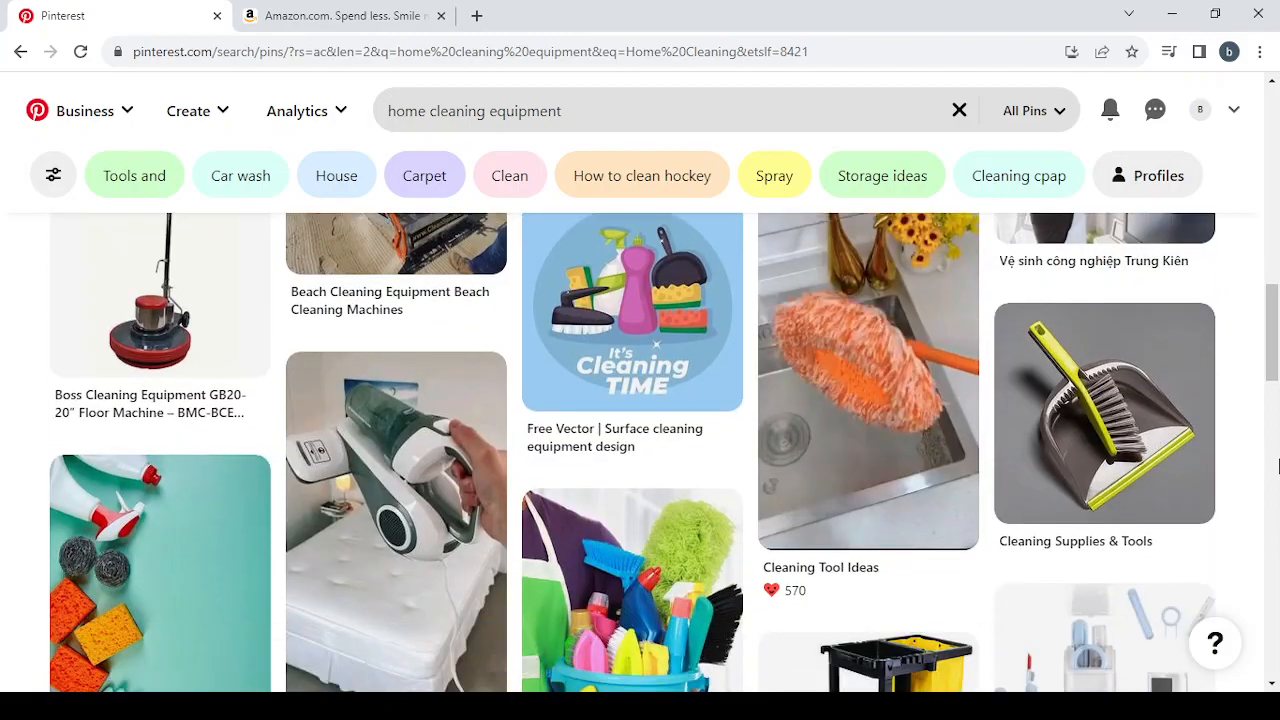
scroll(1277, 466, down, 5)
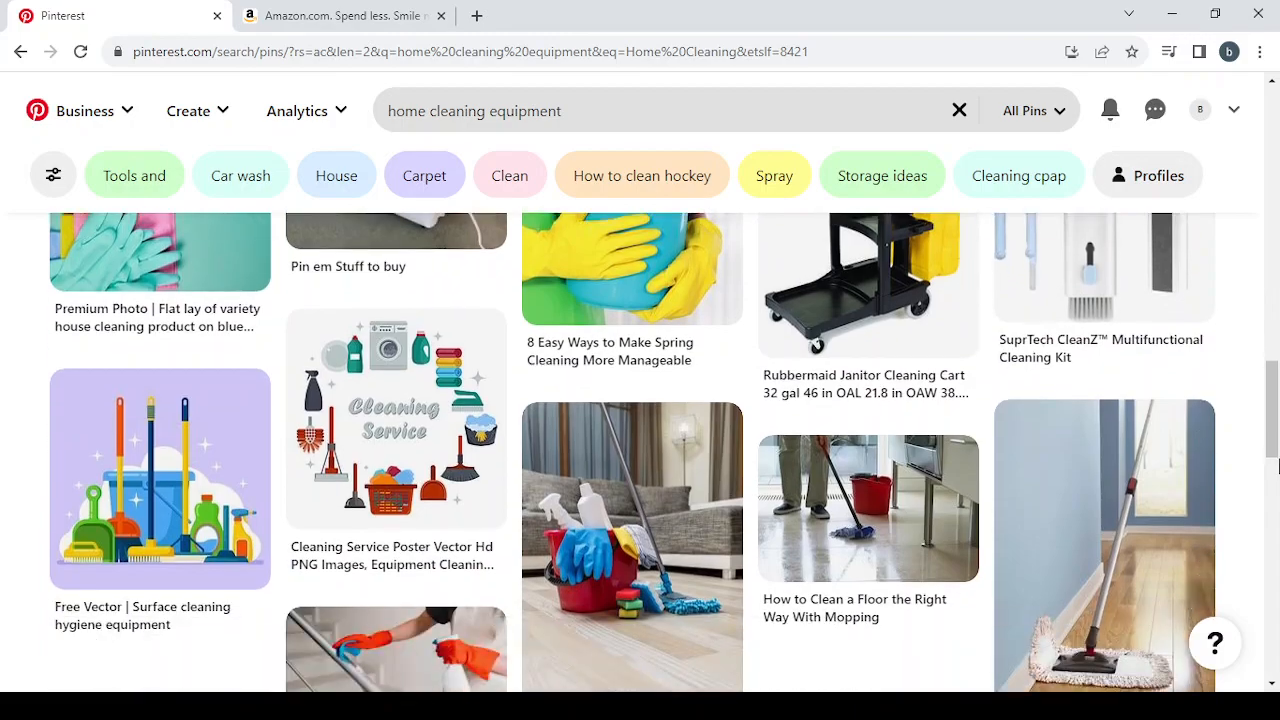
scroll(1277, 466, down, 3)
scroll(1277, 466, up, 4)
scroll(1278, 465, up, 15)
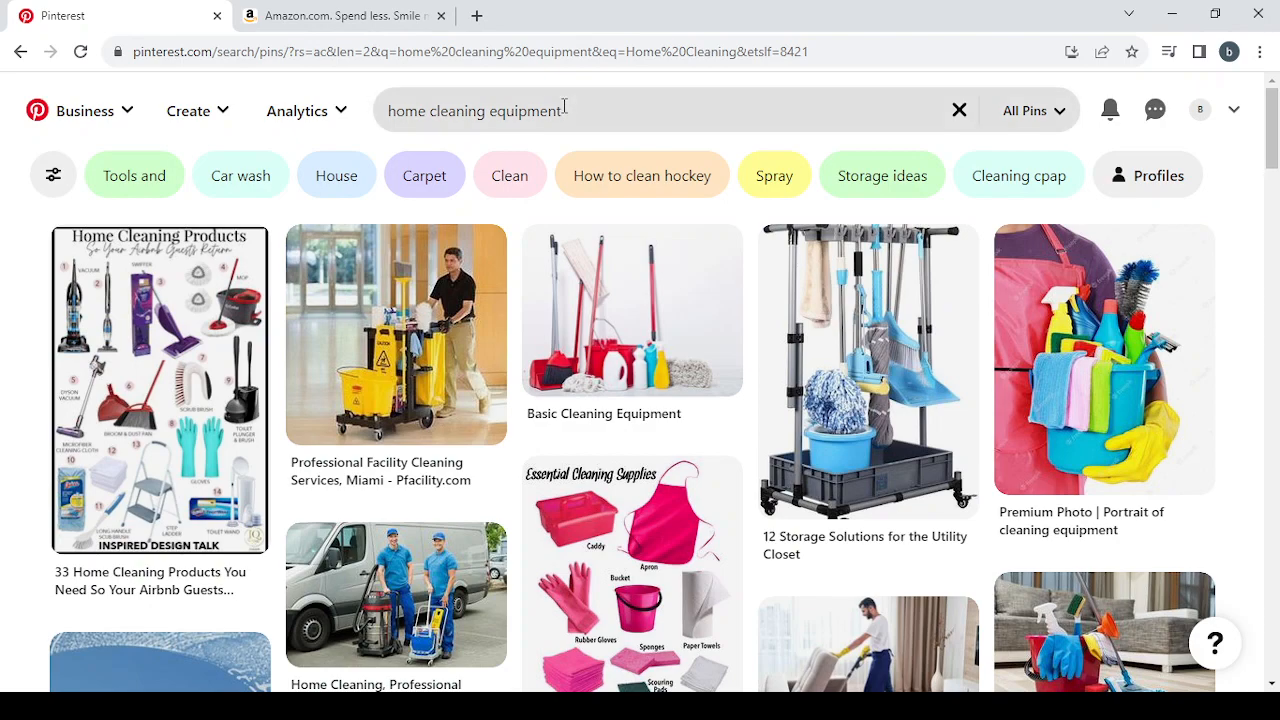
Step: Replace "equipment" in the search with "gadget" and choose the suggested query "home cleaning gadgets"
click(564, 106)
key(BackSpace)
key(BackSpace)
key(BackSpace)
key(BackSpace)
key(BackSpace)
key(BackSpace)
key(BackSpace)
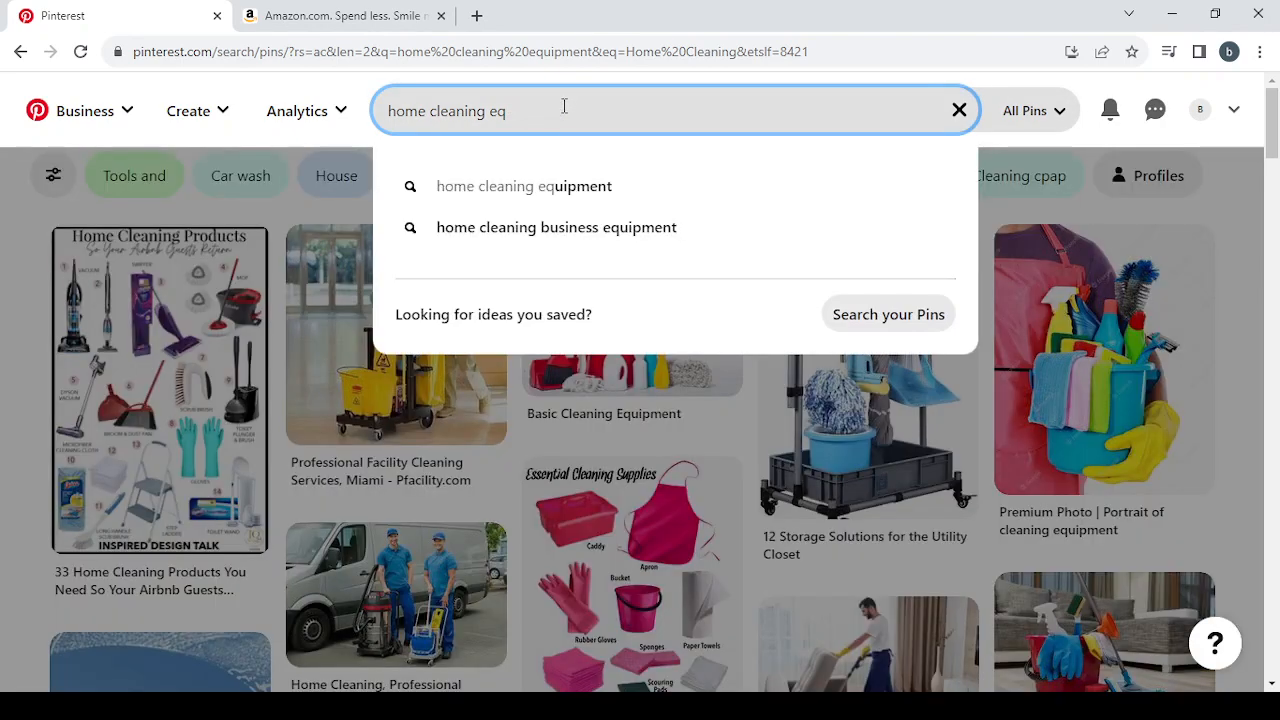
key(BackSpace)
key(BackSpace)
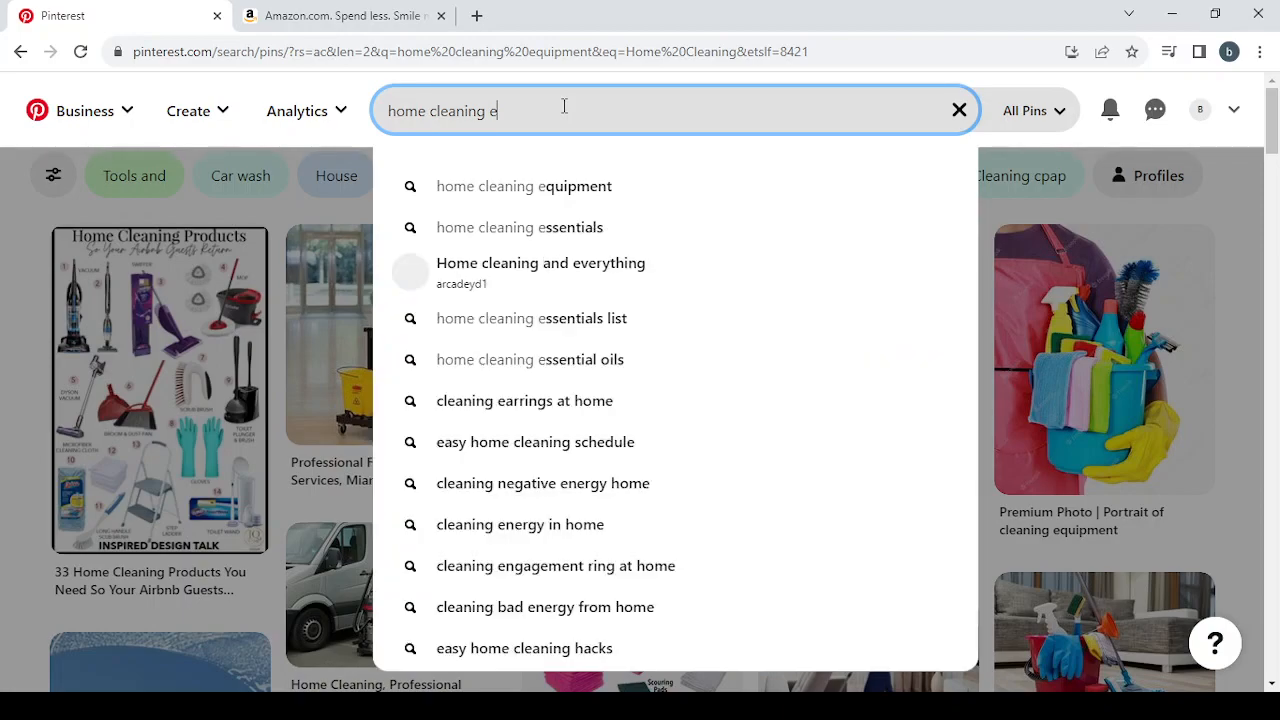
text(gadget)
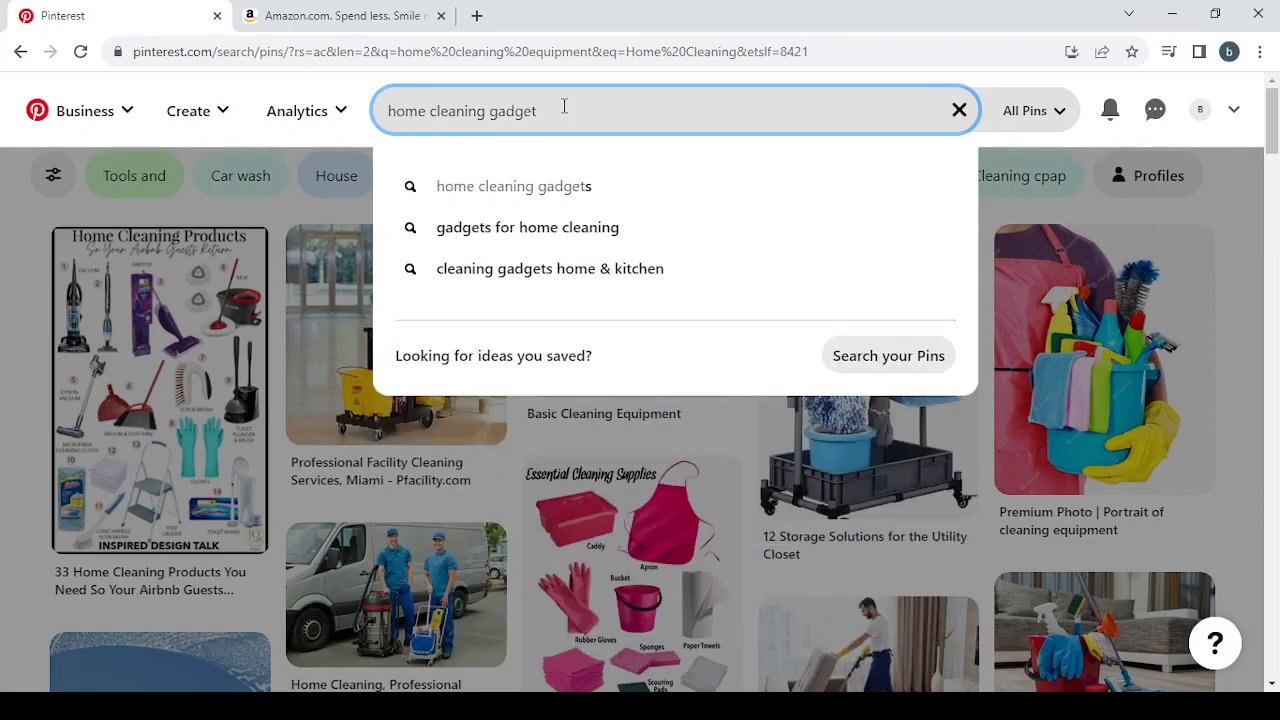
click(578, 205)
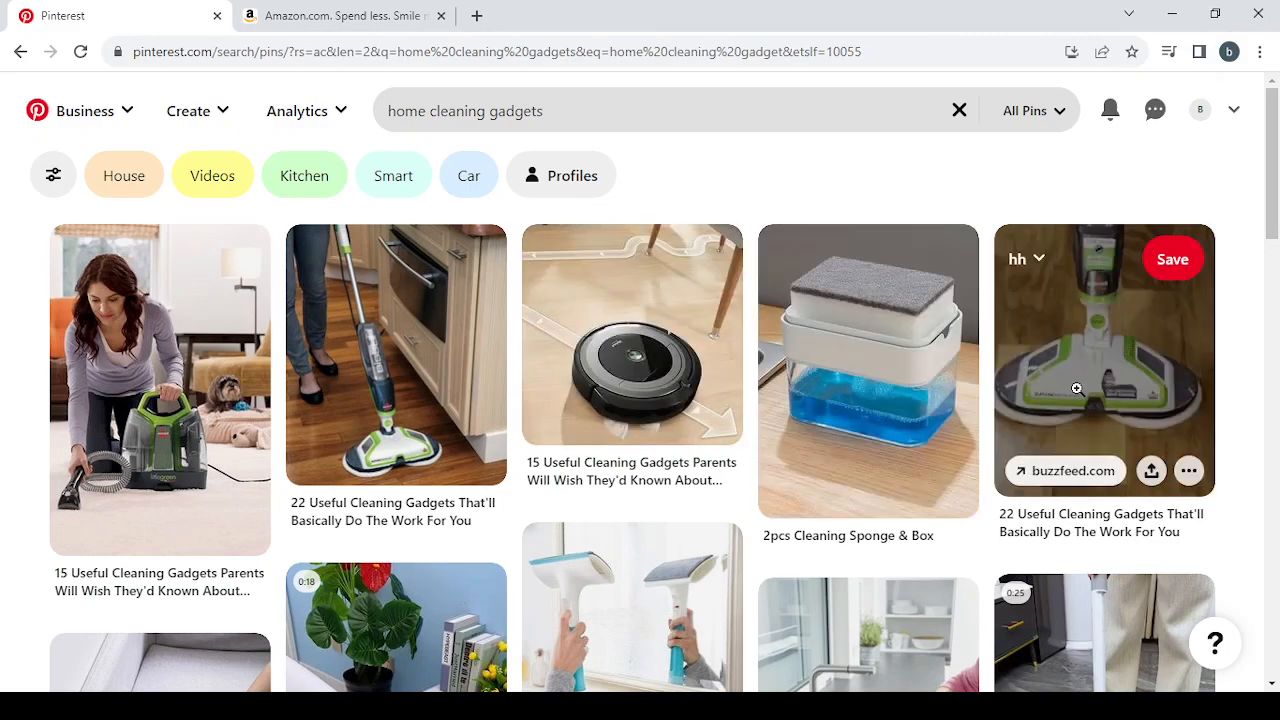
Step: Examine the home cleaning gadgets pins and their source links for a product to promote
scroll(1076, 388, down, 3)
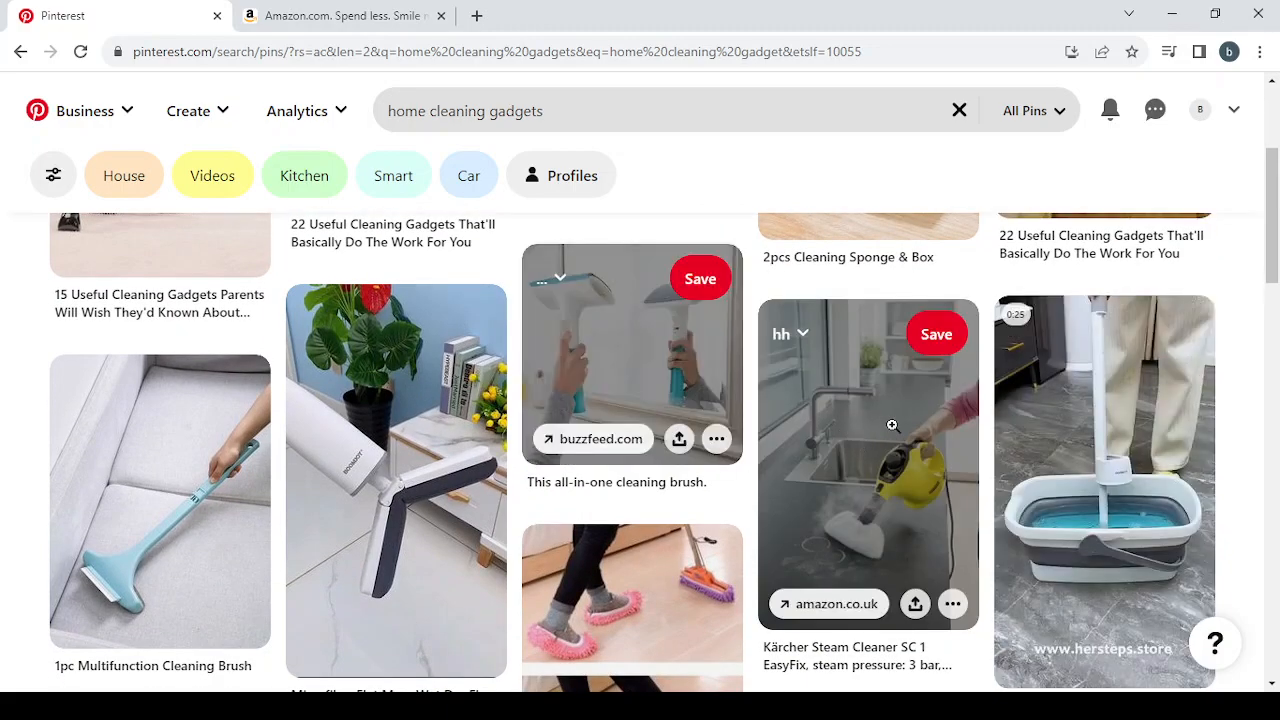
scroll(732, 440, down, 2)
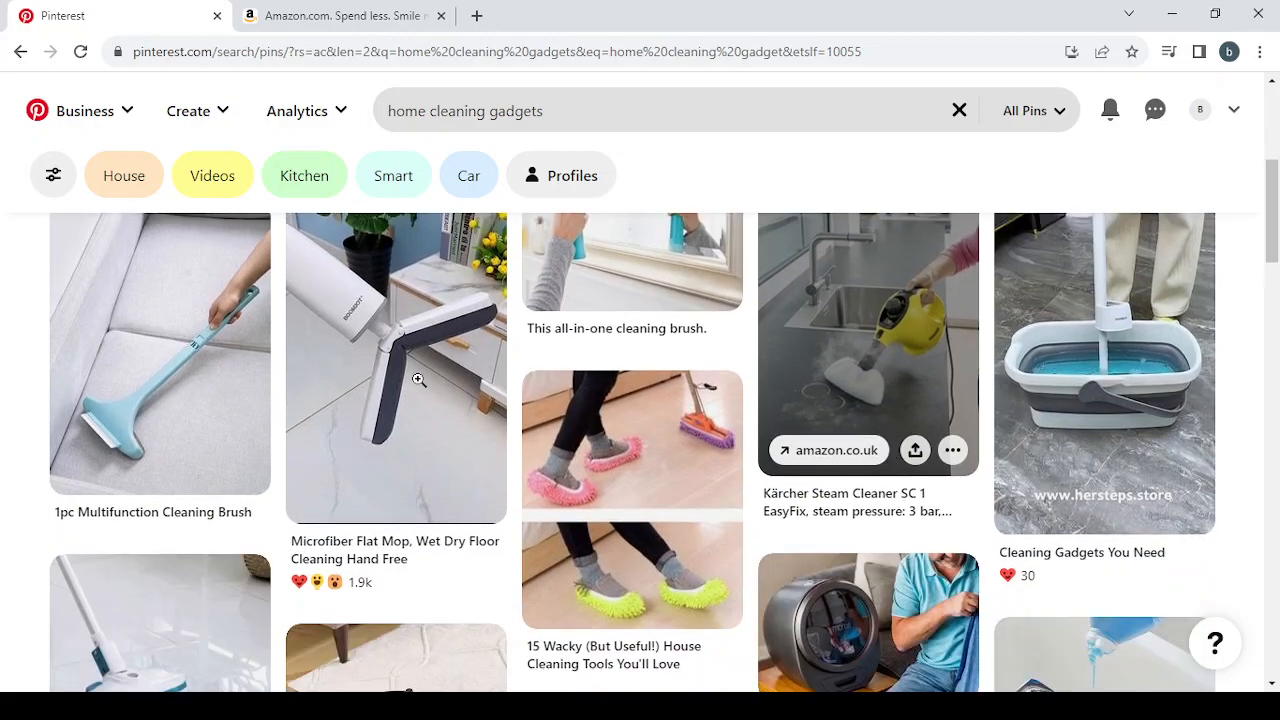
scroll(418, 379, up, 1)
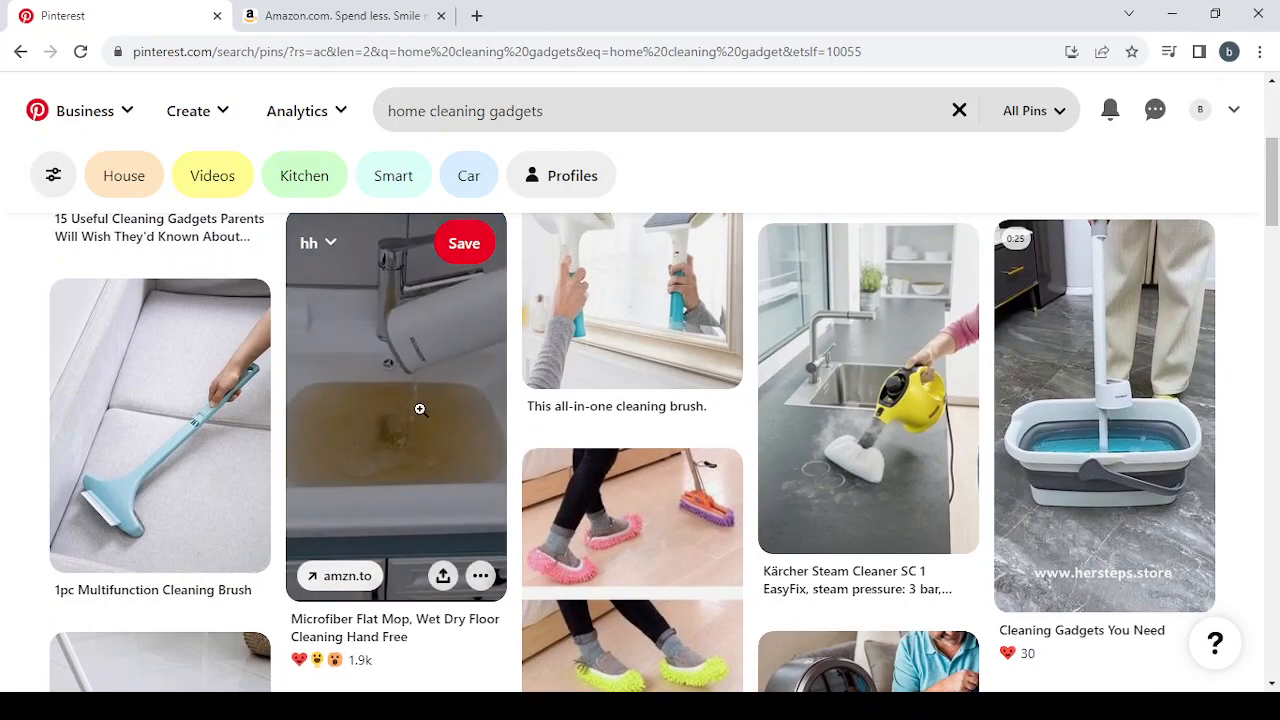
click(481, 577)
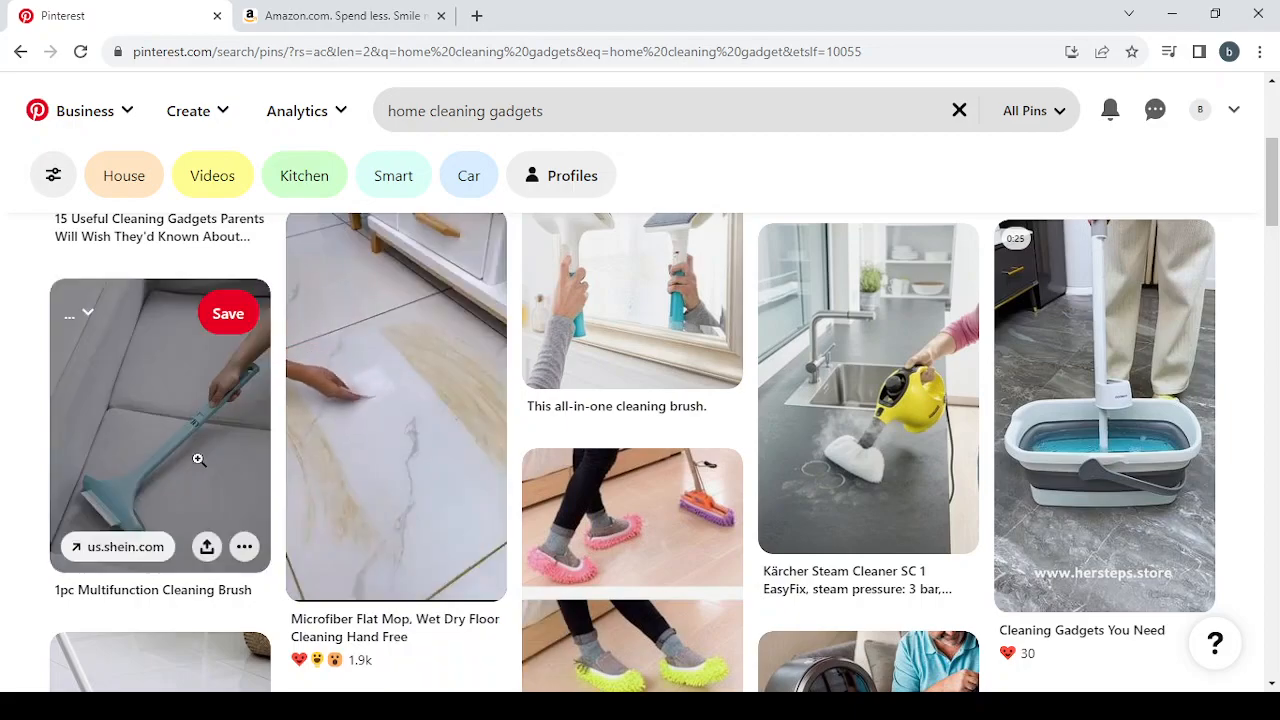
scroll(186, 443, down, 1)
scroll(189, 446, down, 2)
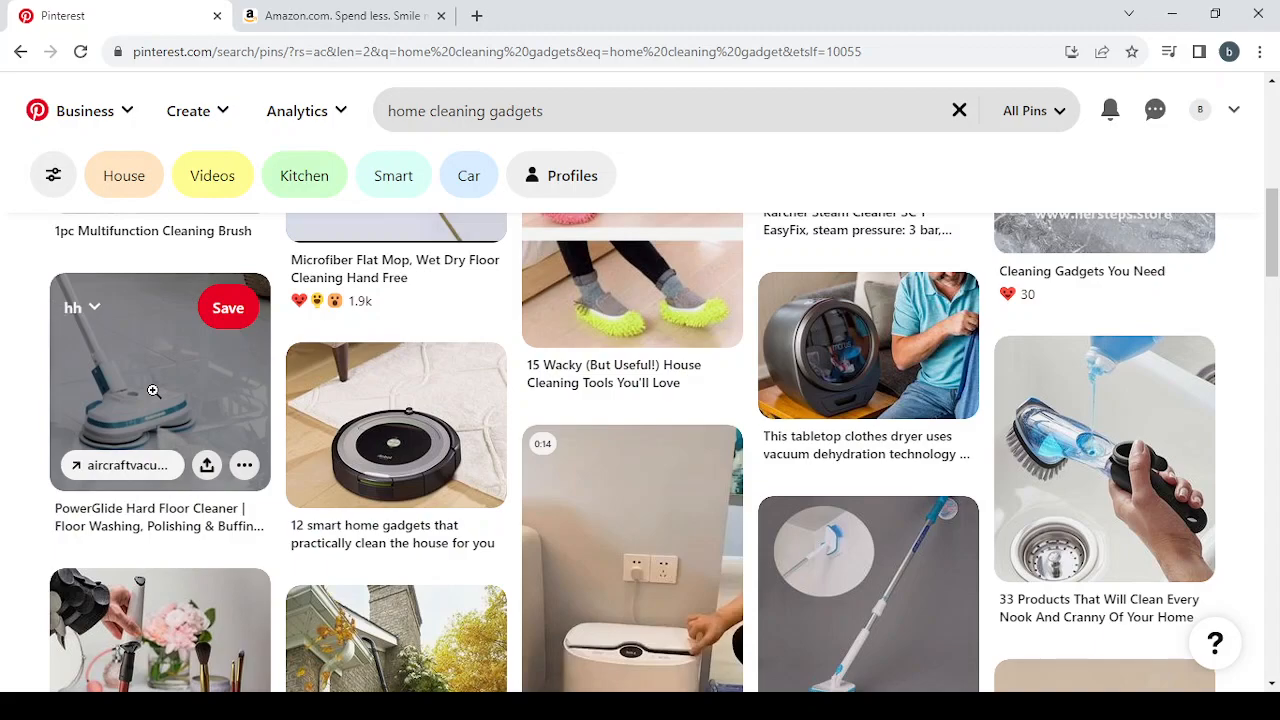
scroll(576, 384, up, 1)
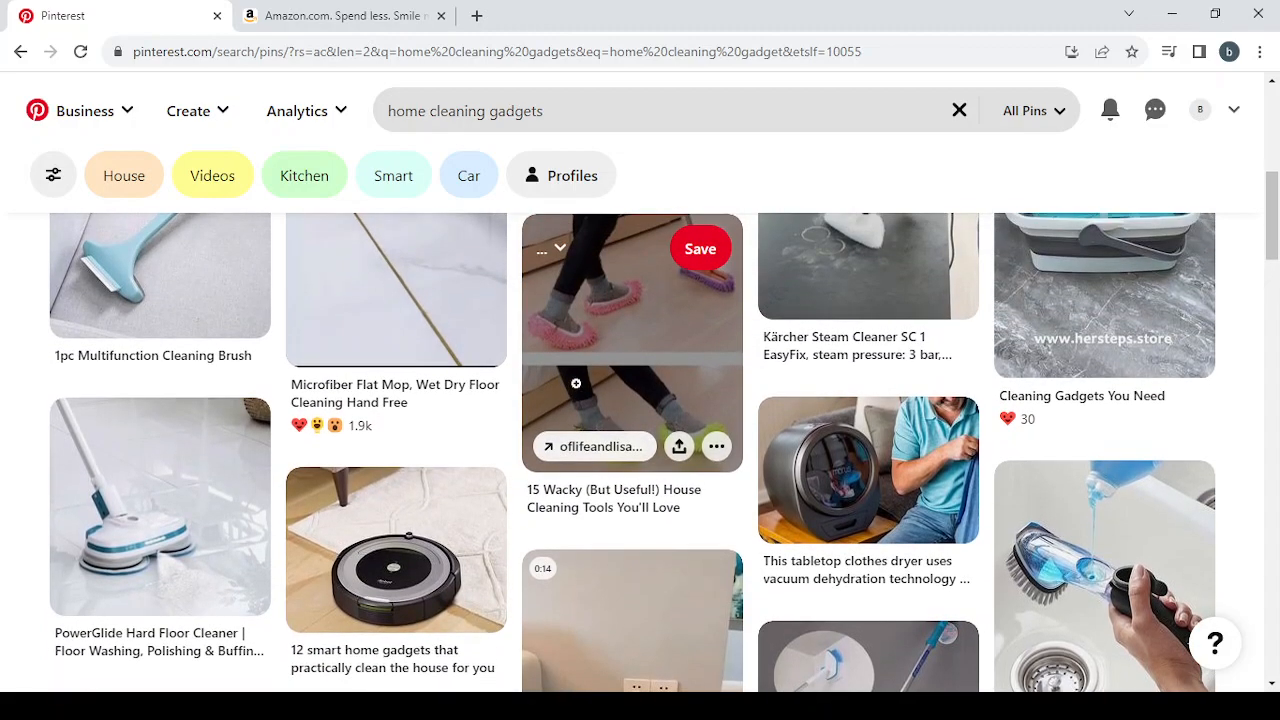
scroll(900, 505, up, 3)
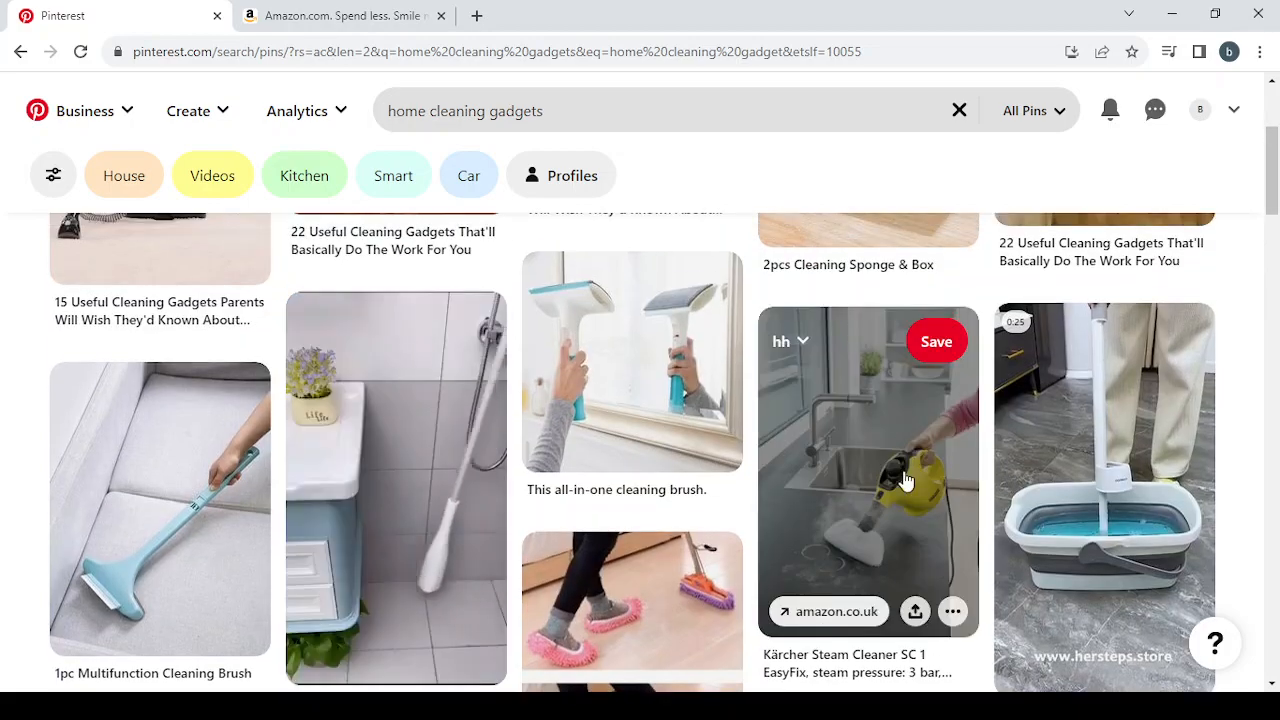
Step: Open the Kärcher Steam Cleaner SC 1 EasyFix pin and download its image
click(900, 475)
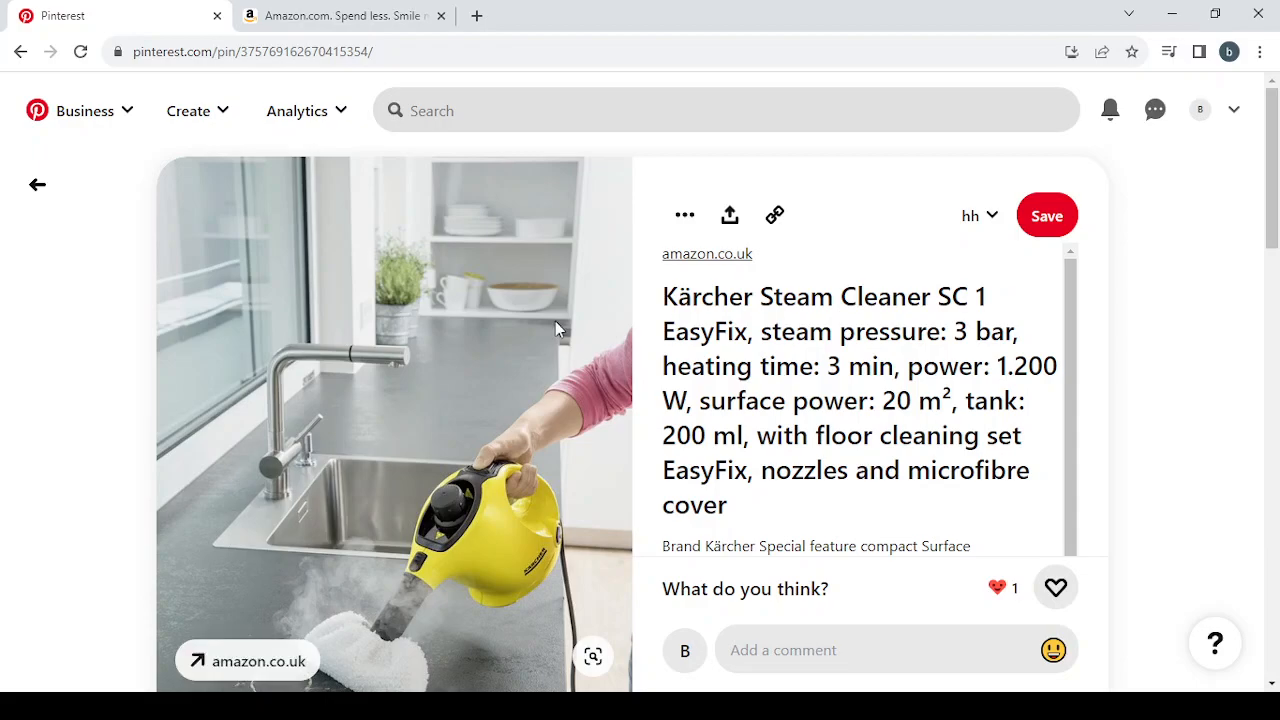
click(683, 217)
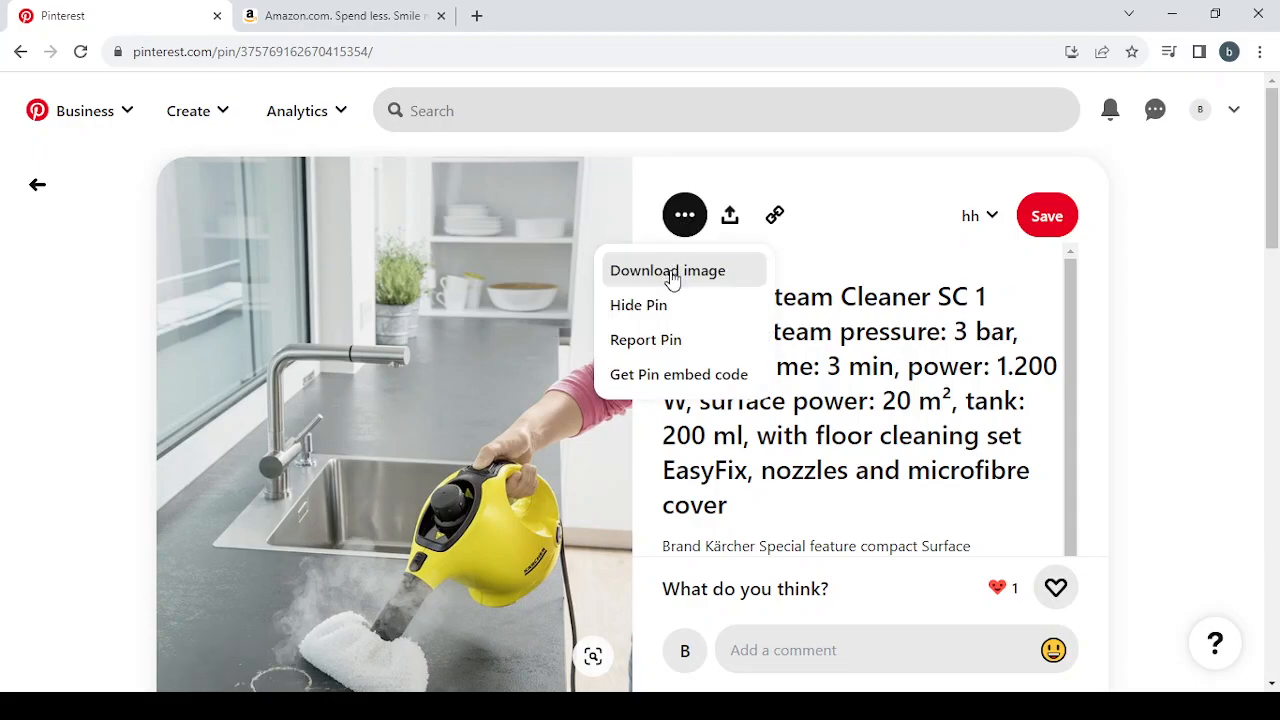
click(668, 272)
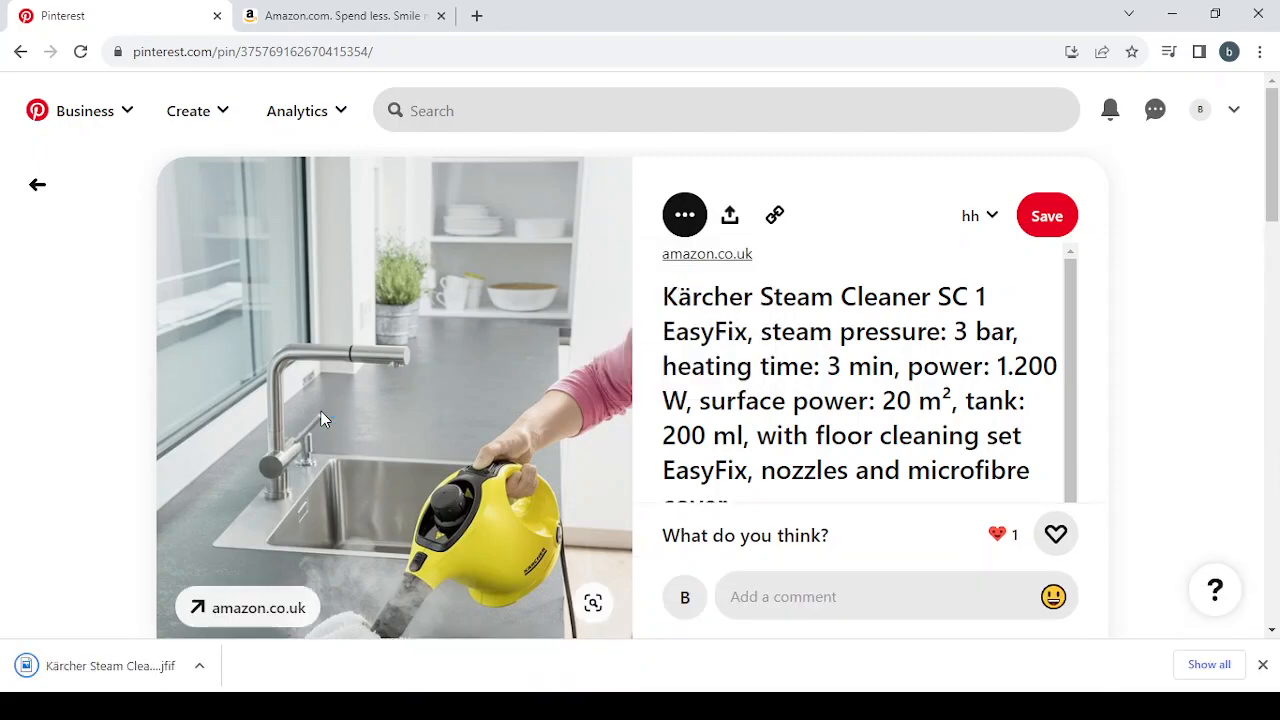
Step: Start a new Idea Pin and upload the downloaded Kärcher steam cleaner image to it
click(224, 117)
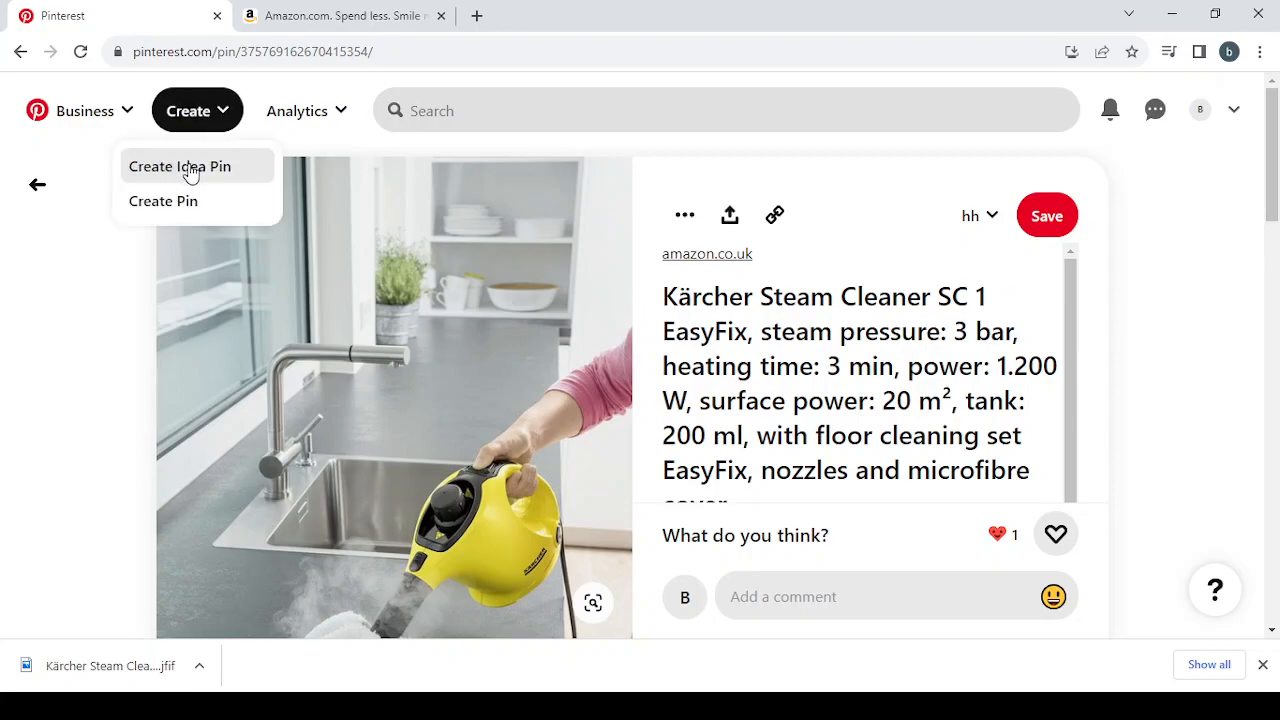
click(248, 180)
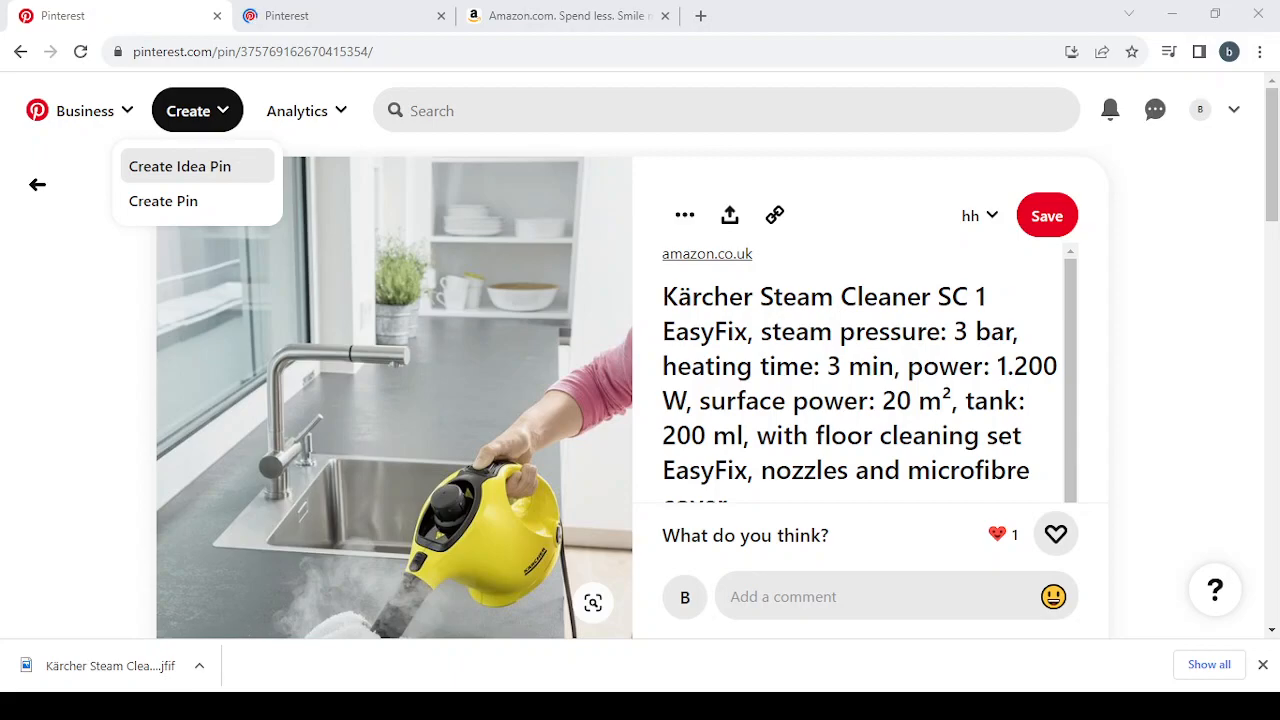
click(310, 12)
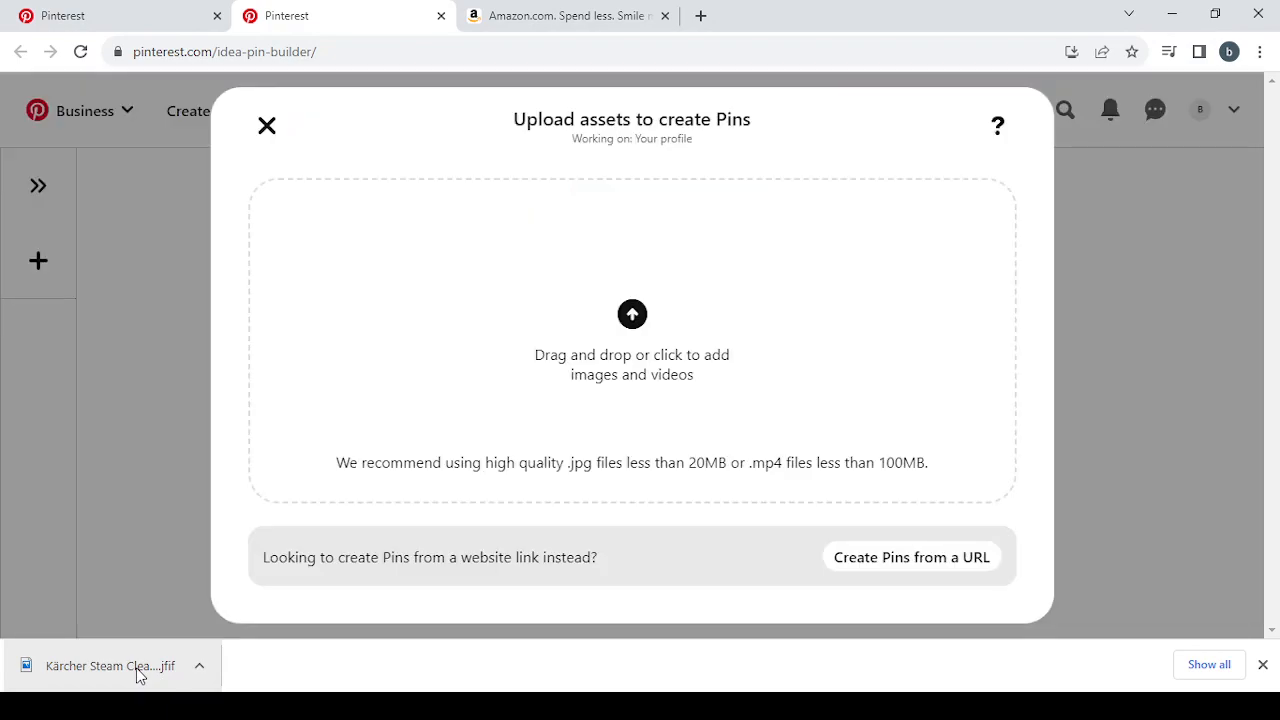
drag(140, 676, 656, 315)
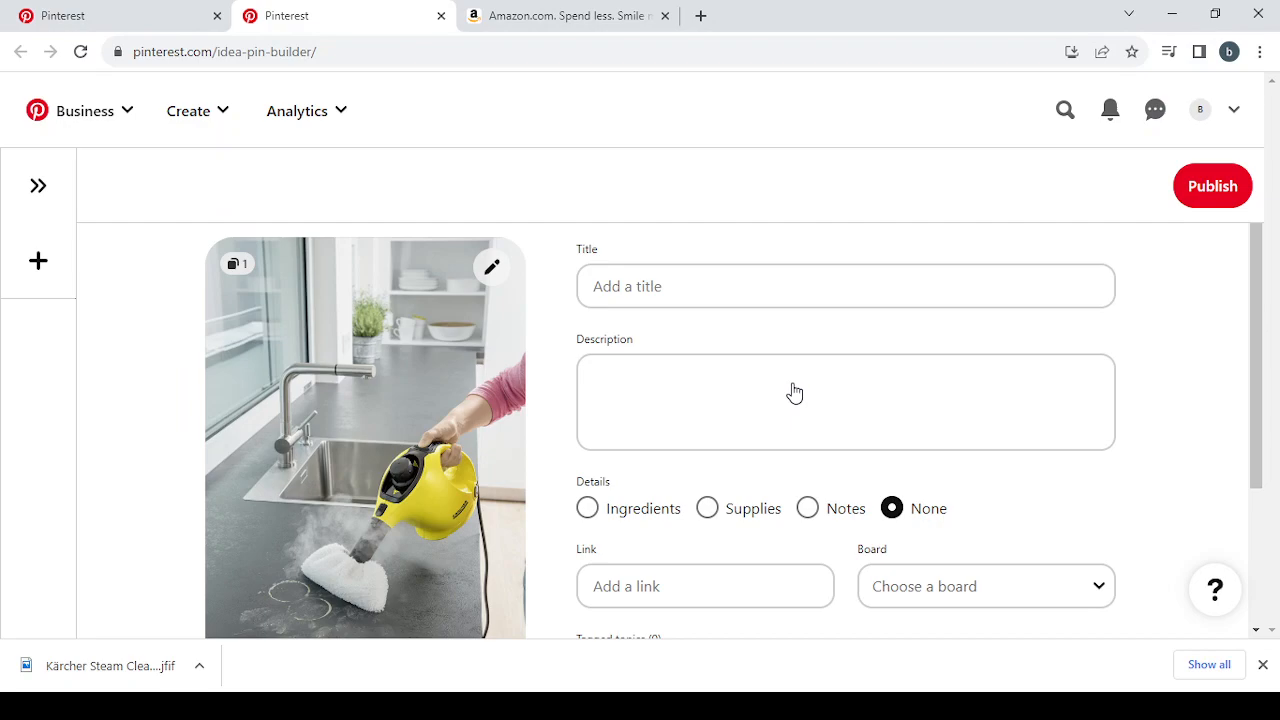
Step: Copy the Kärcher pin's title, from "Kärcher Steam Cleaner SC 1" through "nozzles and microfibre", for the new Idea Pin's title
click(676, 280)
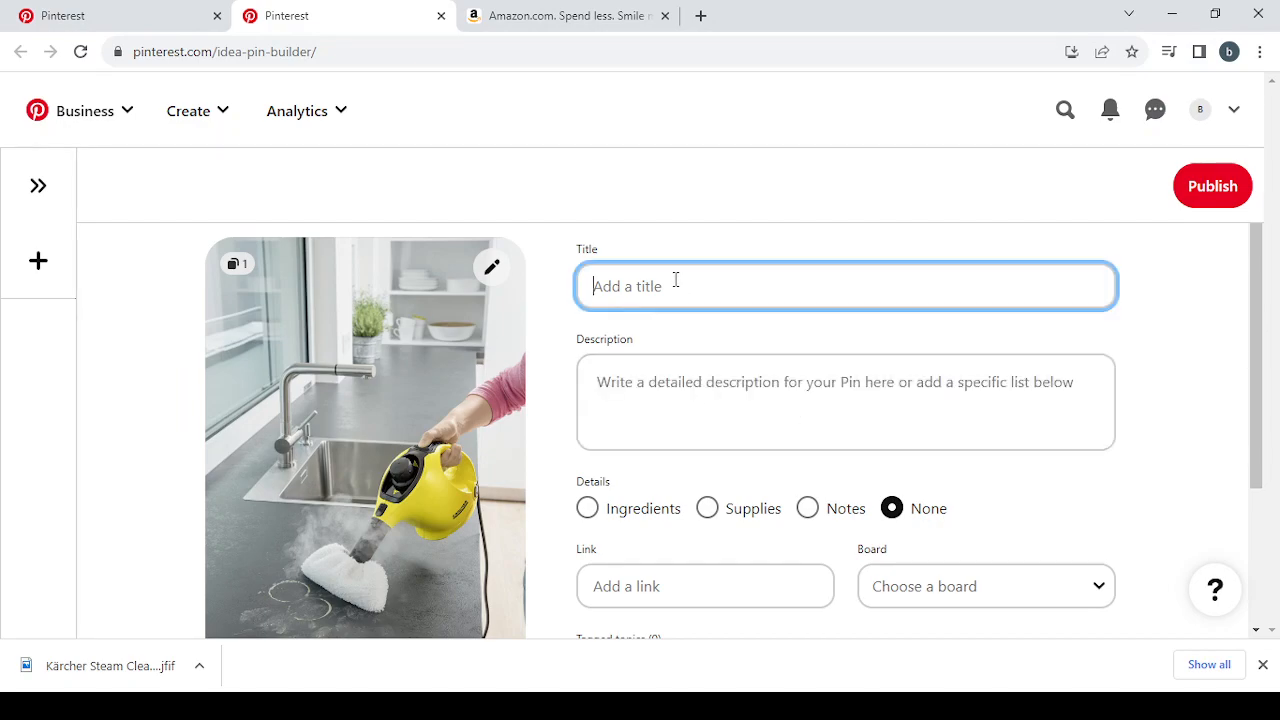
click(170, 8)
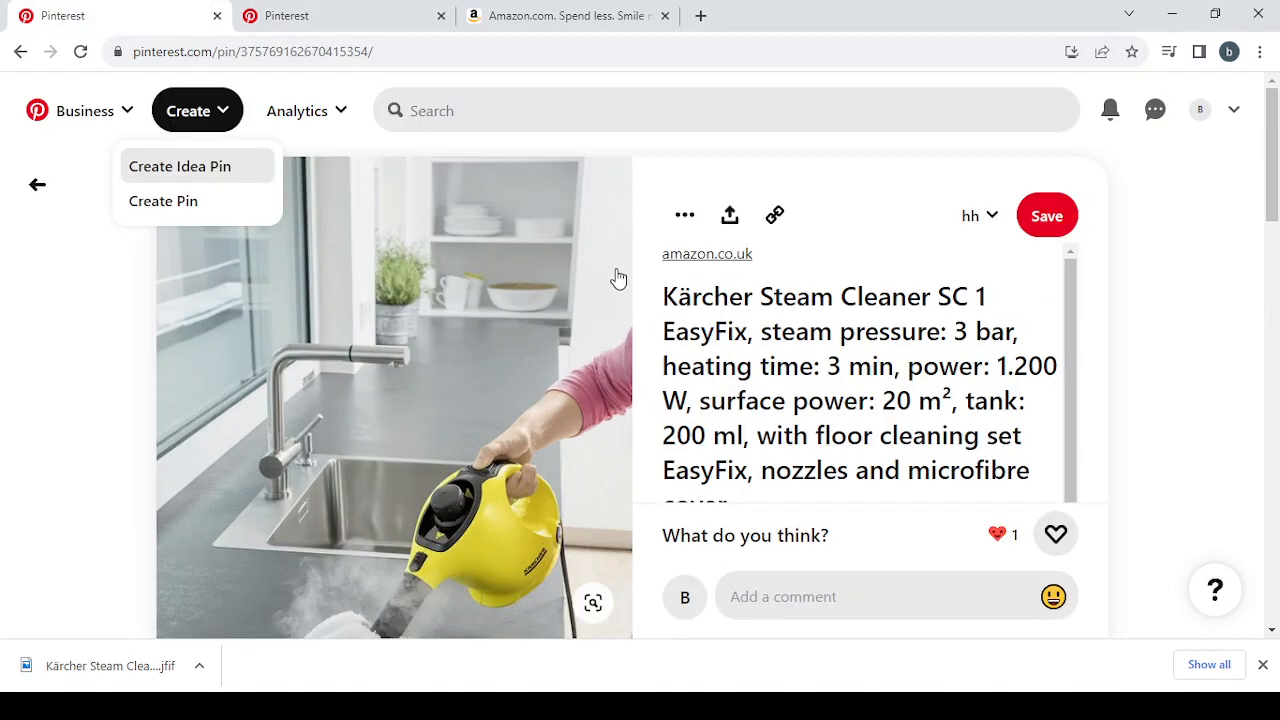
drag(648, 302, 1045, 488)
key(ctrl+c)
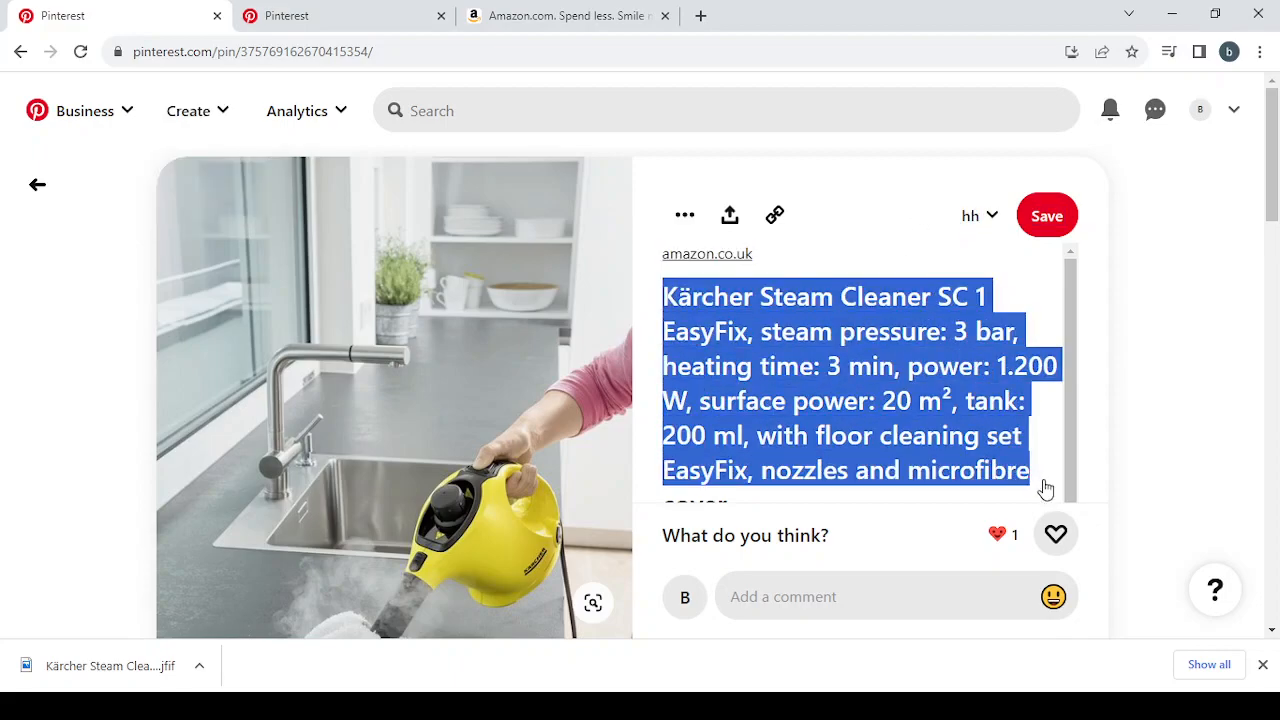
Step: Paste the copied title into the Idea Pin, and copy the original pin's text from "Brand Kärcher" through "Measuring Cup" into its description
click(420, 8)
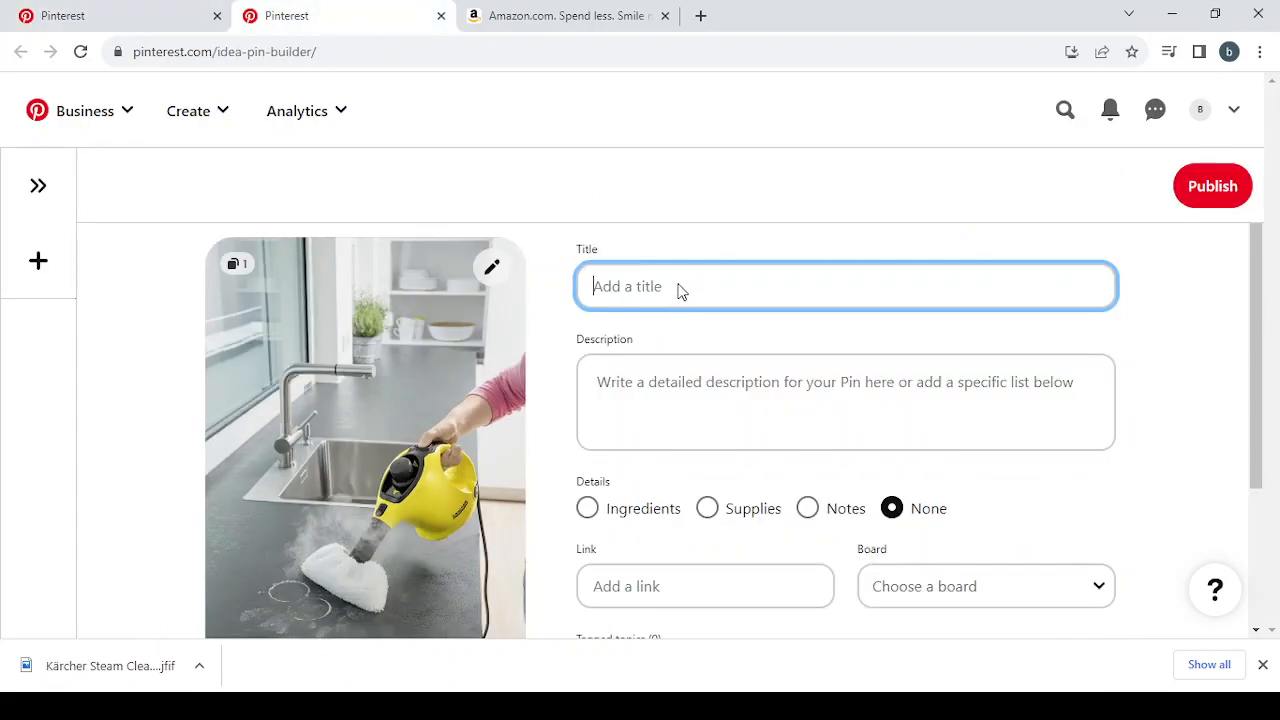
key(ctrl+v)
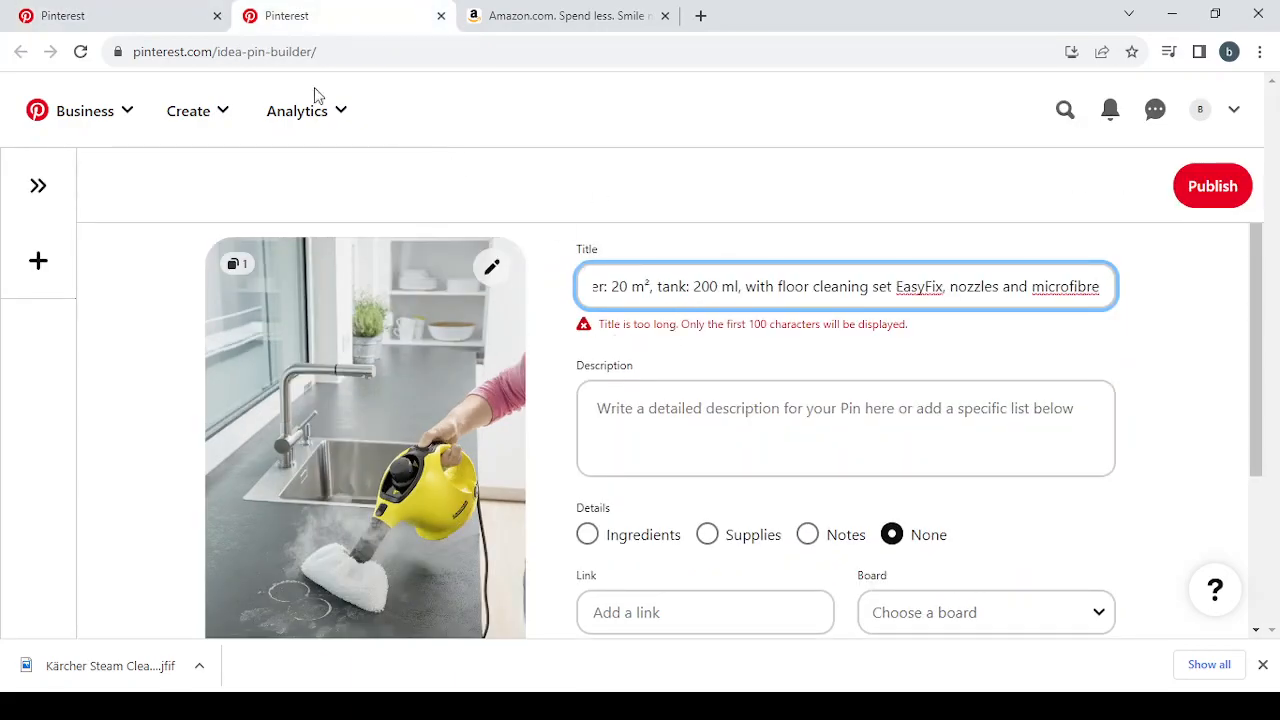
click(128, 12)
scroll(695, 388, down, 3)
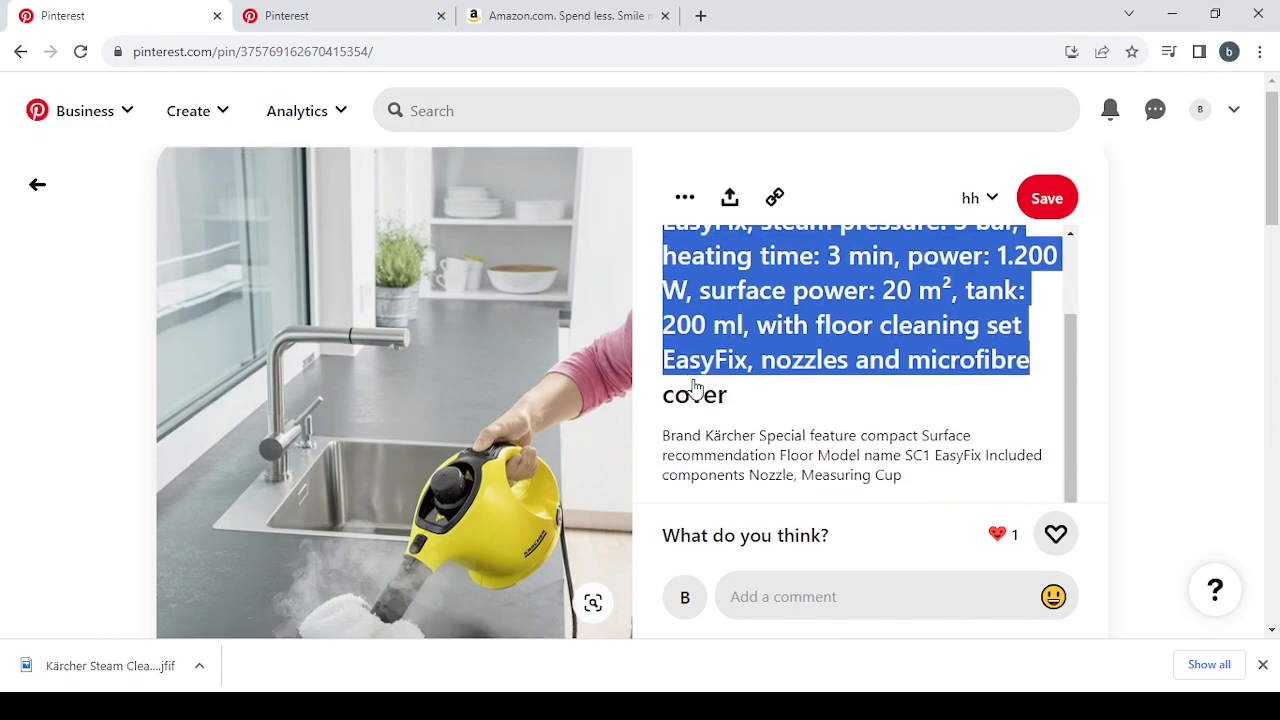
drag(655, 311, 932, 371)
key(ctrl+c)
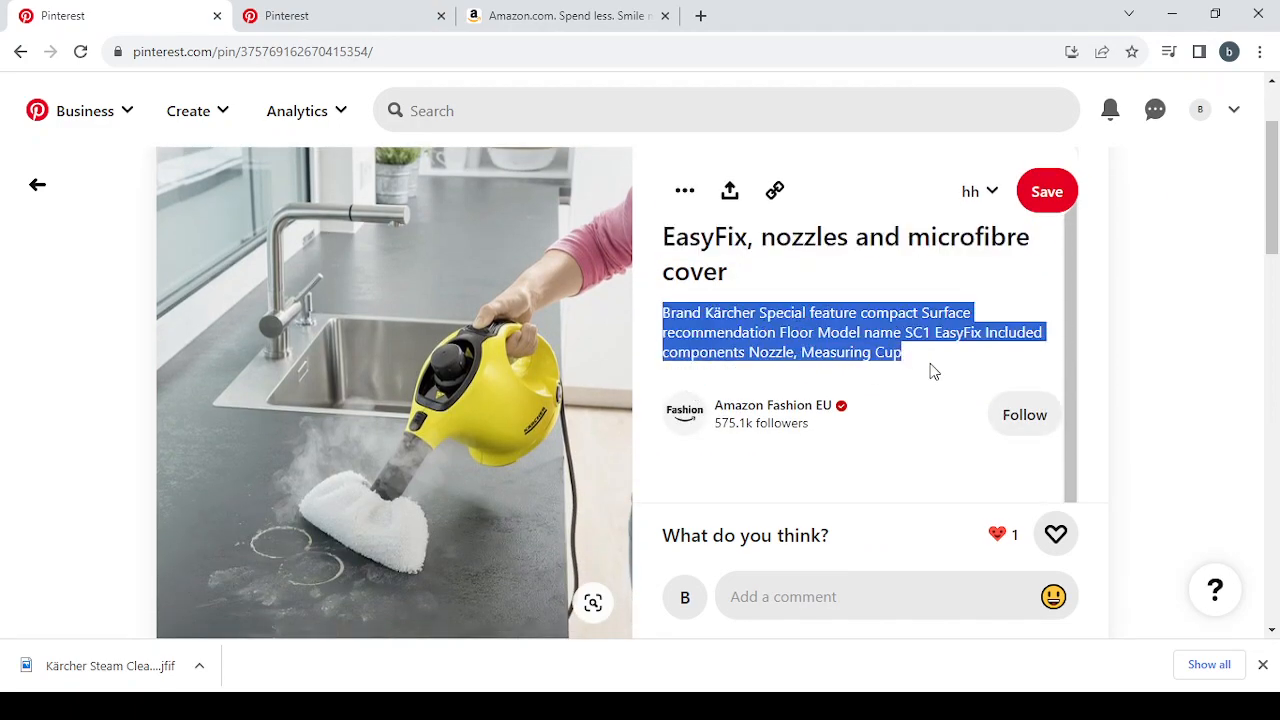
click(275, 15)
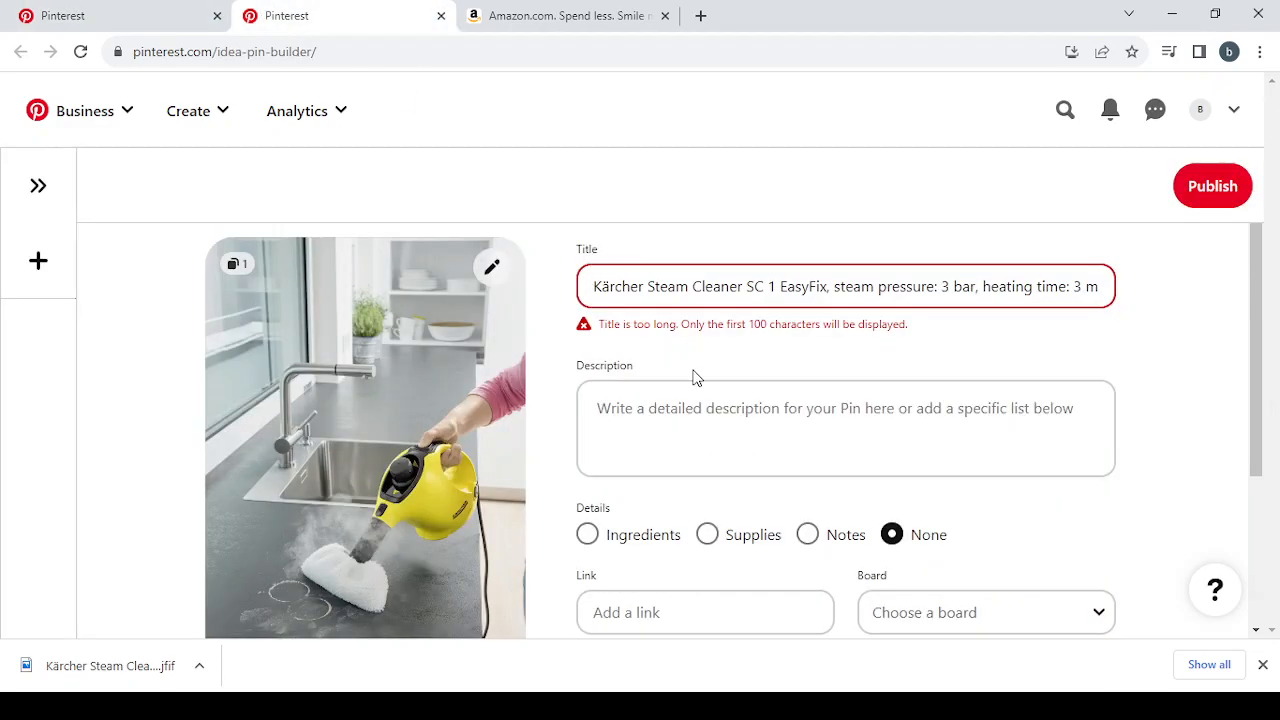
click(717, 414)
key(ctrl+v)
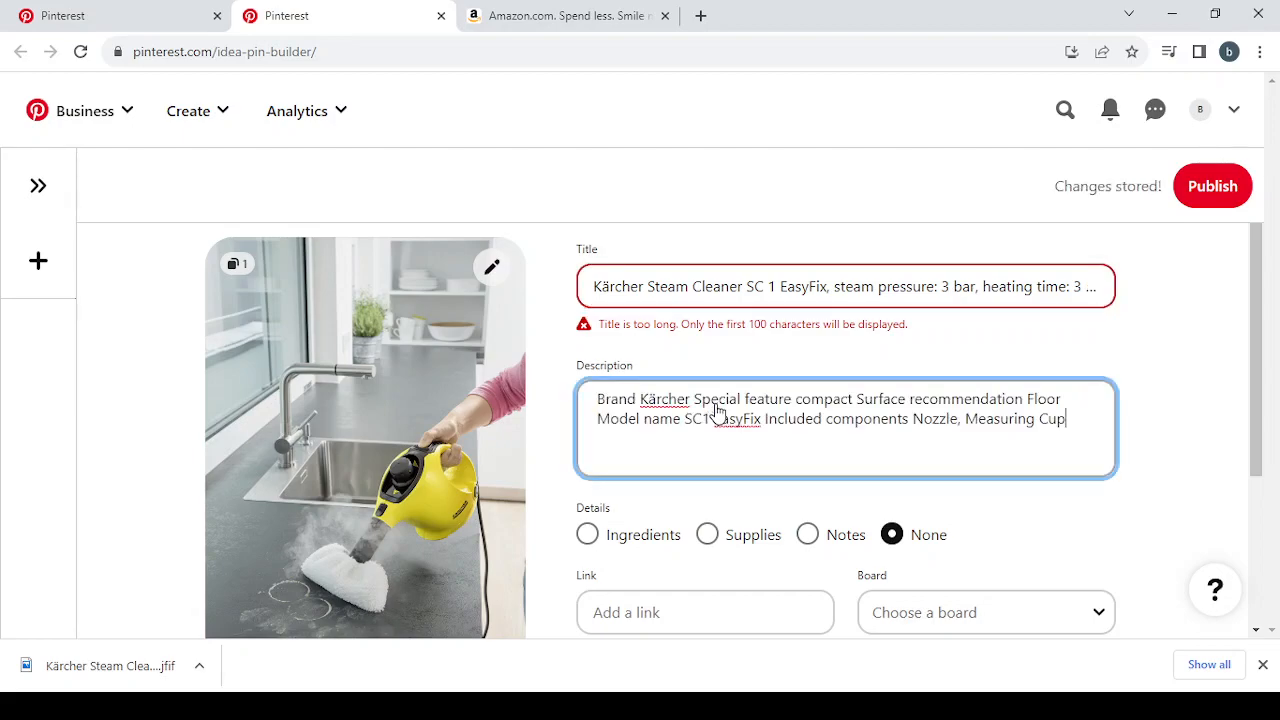
Step: Open the original Kärcher pin's amazon.co.uk source link and view the product listing
scroll(717, 410, down, 2)
click(674, 425)
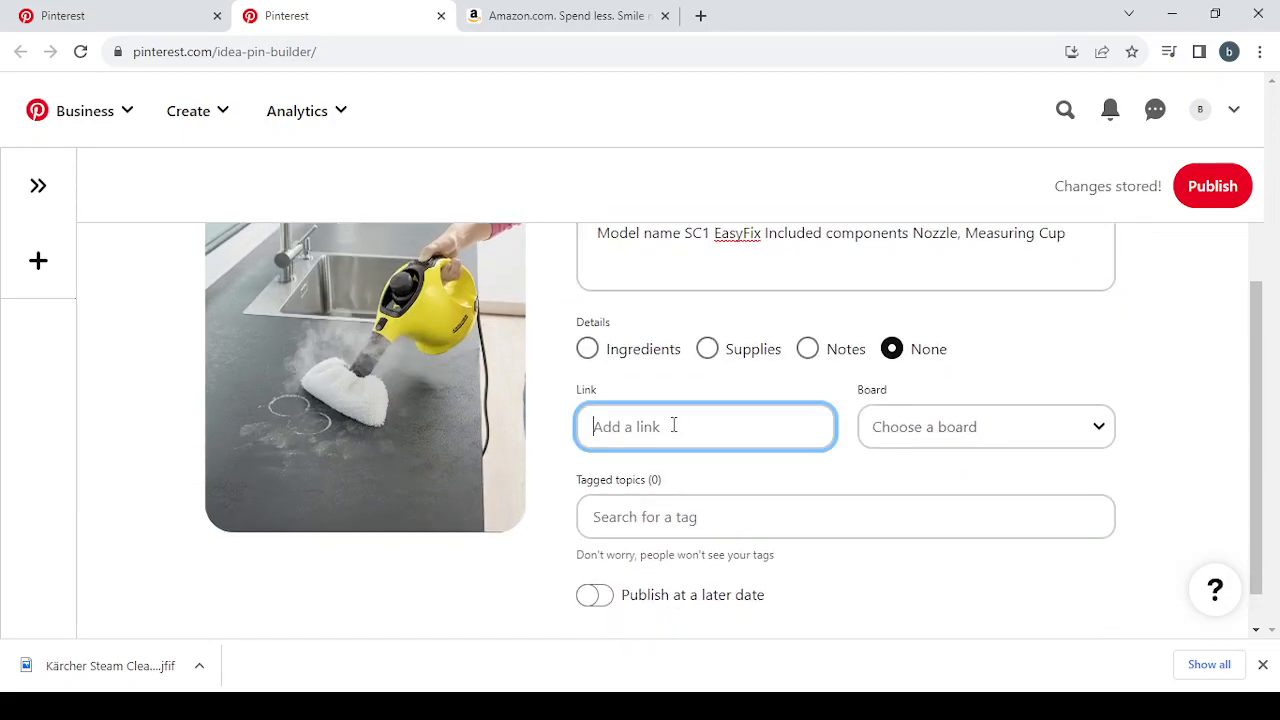
scroll(674, 424, up, 2)
click(190, 8)
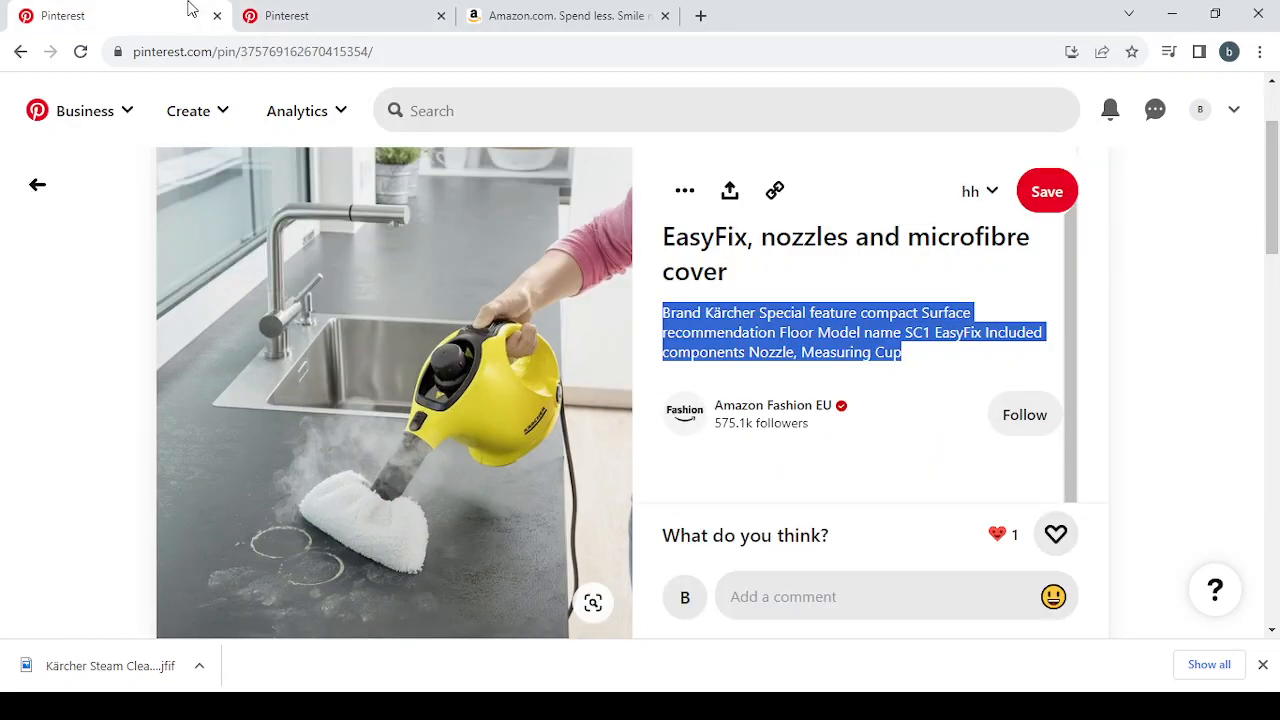
scroll(710, 397, down, 3)
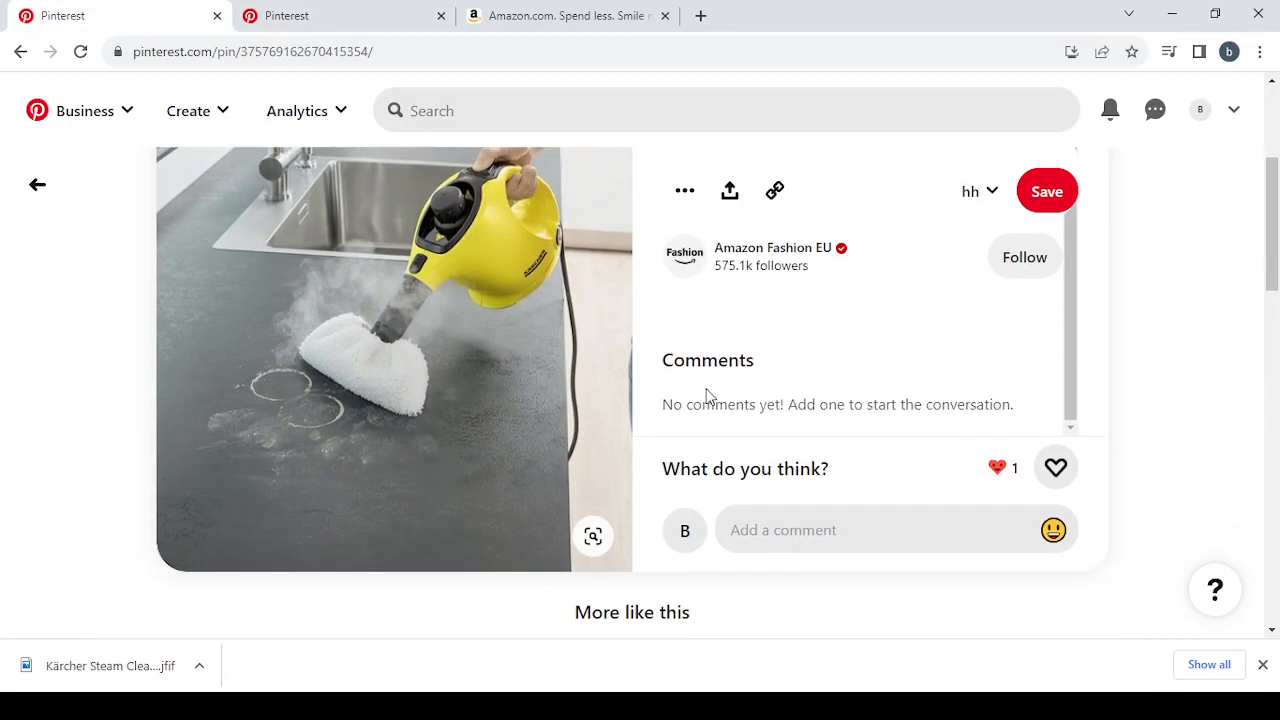
scroll(787, 362, up, 2)
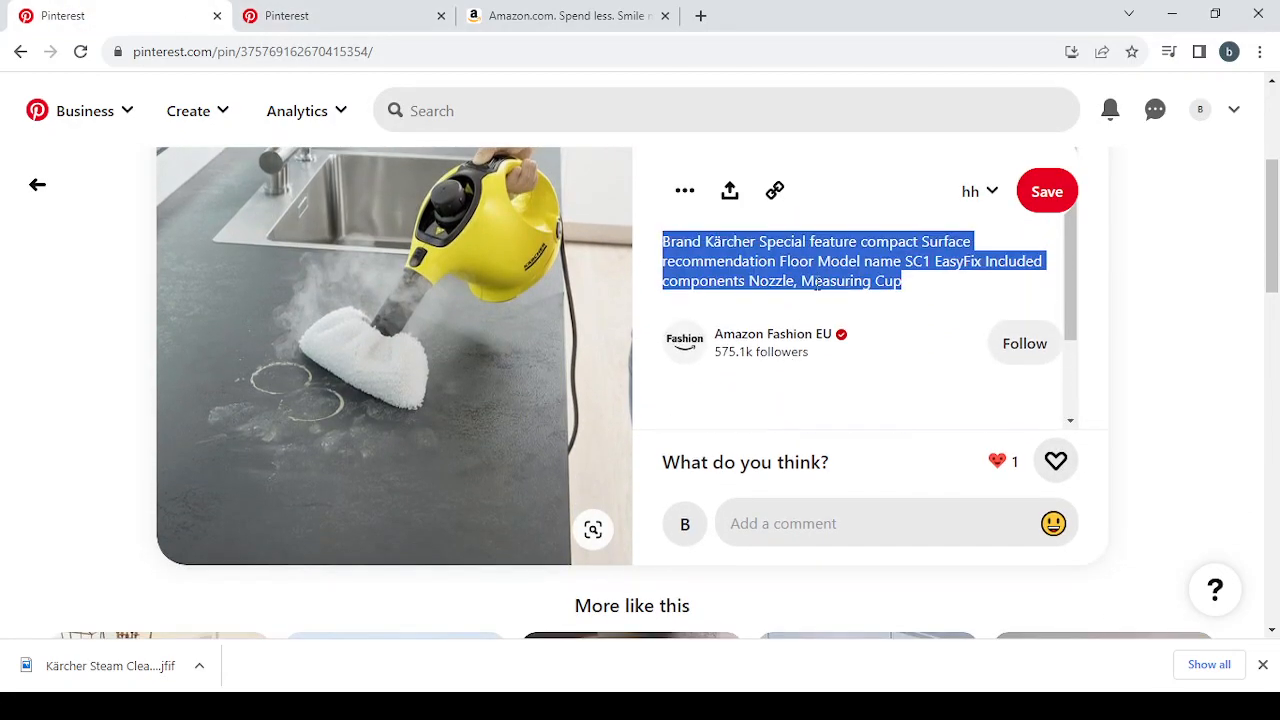
scroll(818, 285, up, 5)
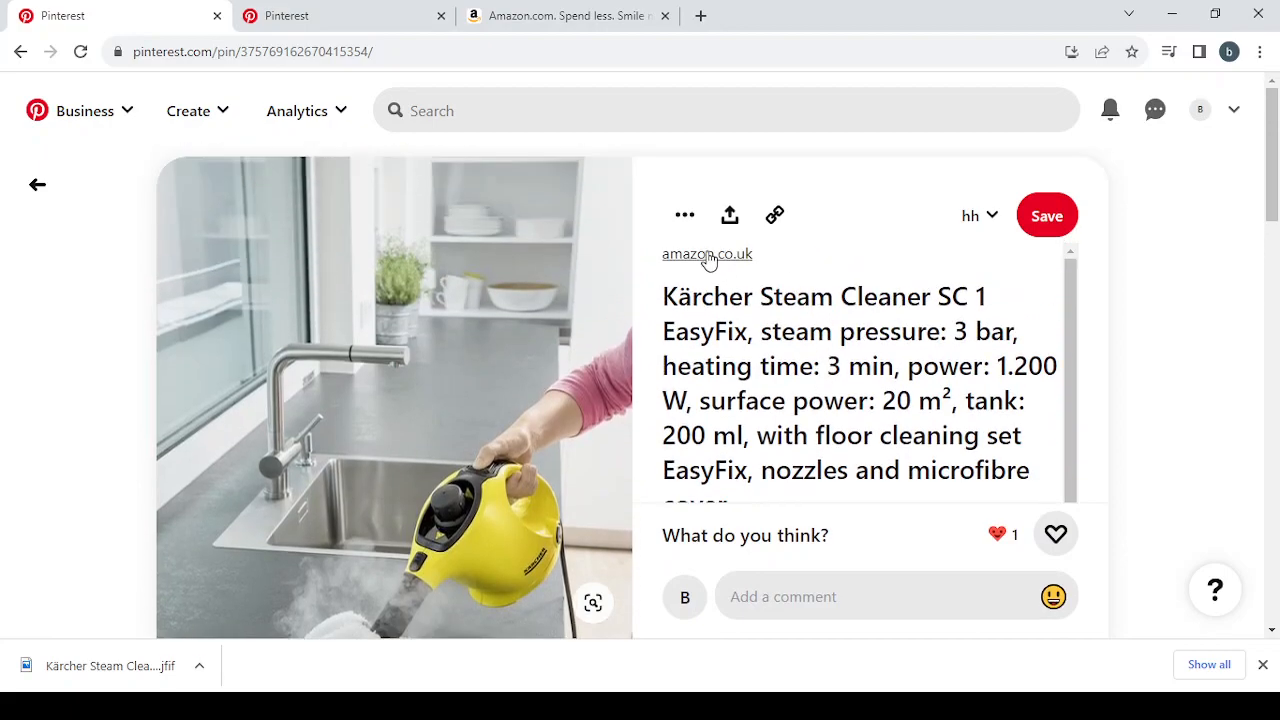
click(737, 255)
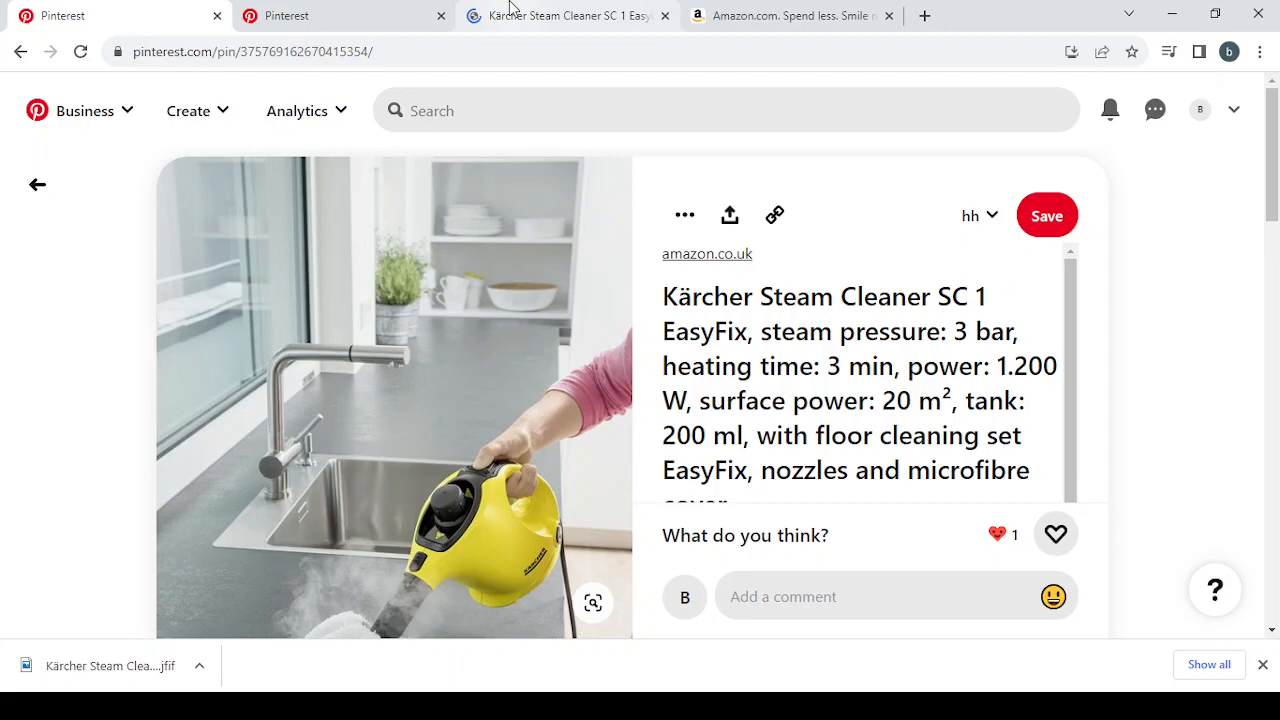
click(510, 12)
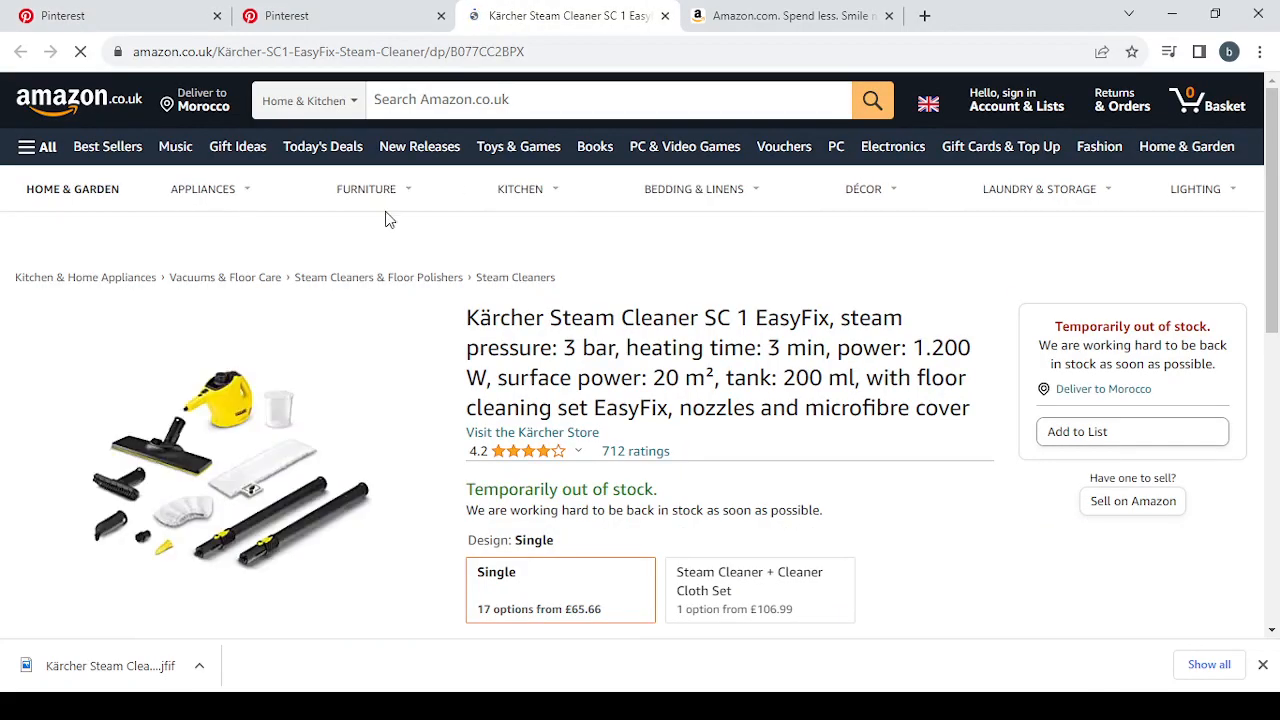
scroll(294, 380, down, 1)
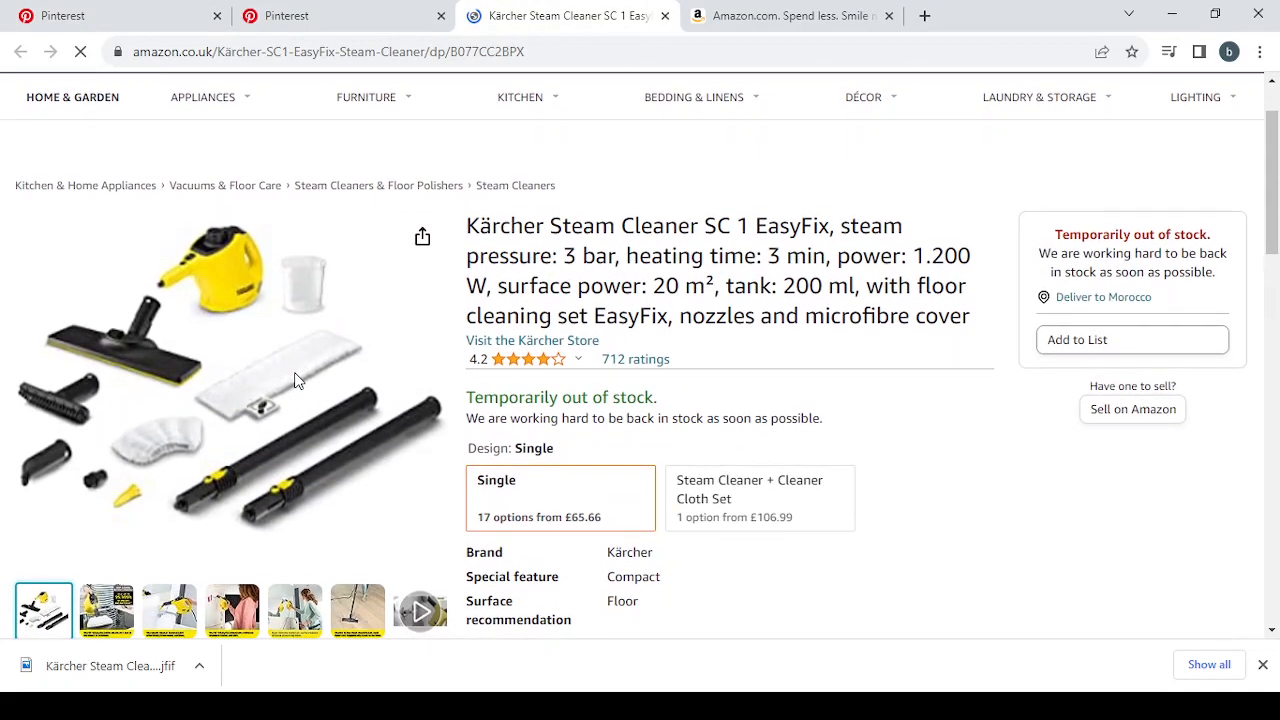
scroll(447, 285, up, 1)
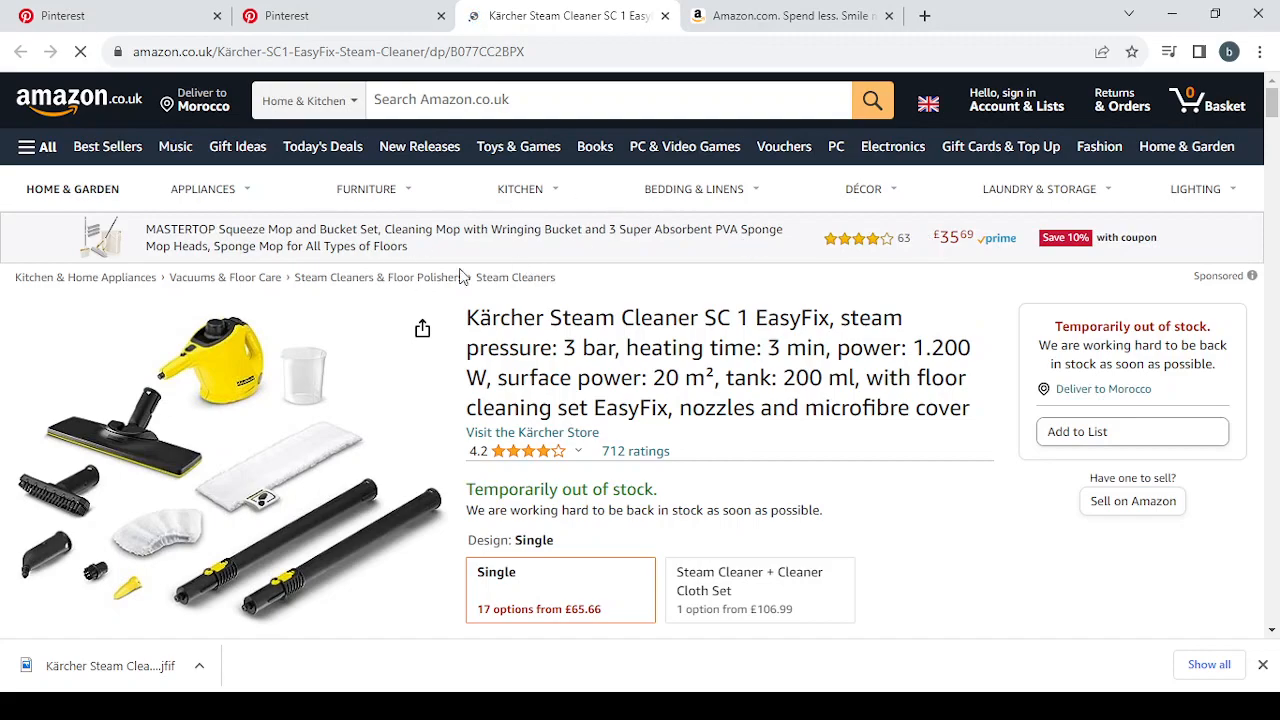
Step: Copy "Kärcher Steam Cleaner SC 1" from the listing's title and search Amazon.com for it
scroll(501, 314, down, 1)
scroll(501, 314, up, 1)
drag(465, 325, 748, 322)
key(ctrl+c)
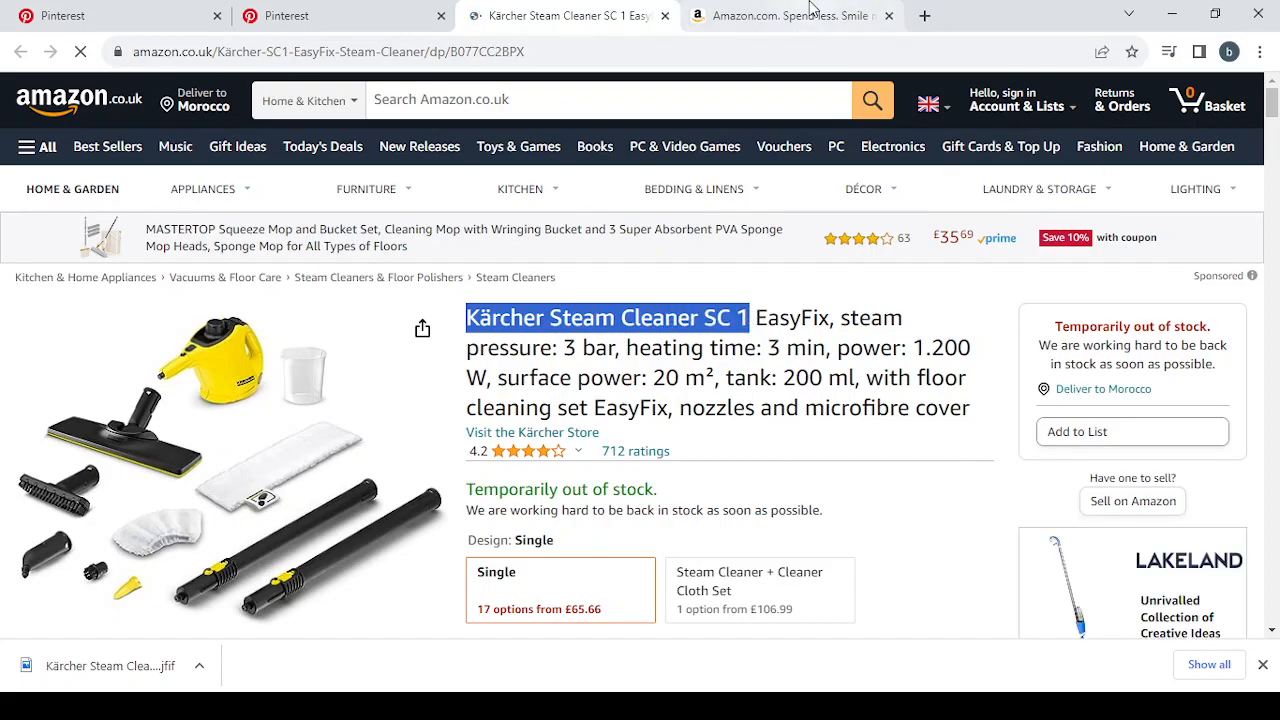
click(814, 12)
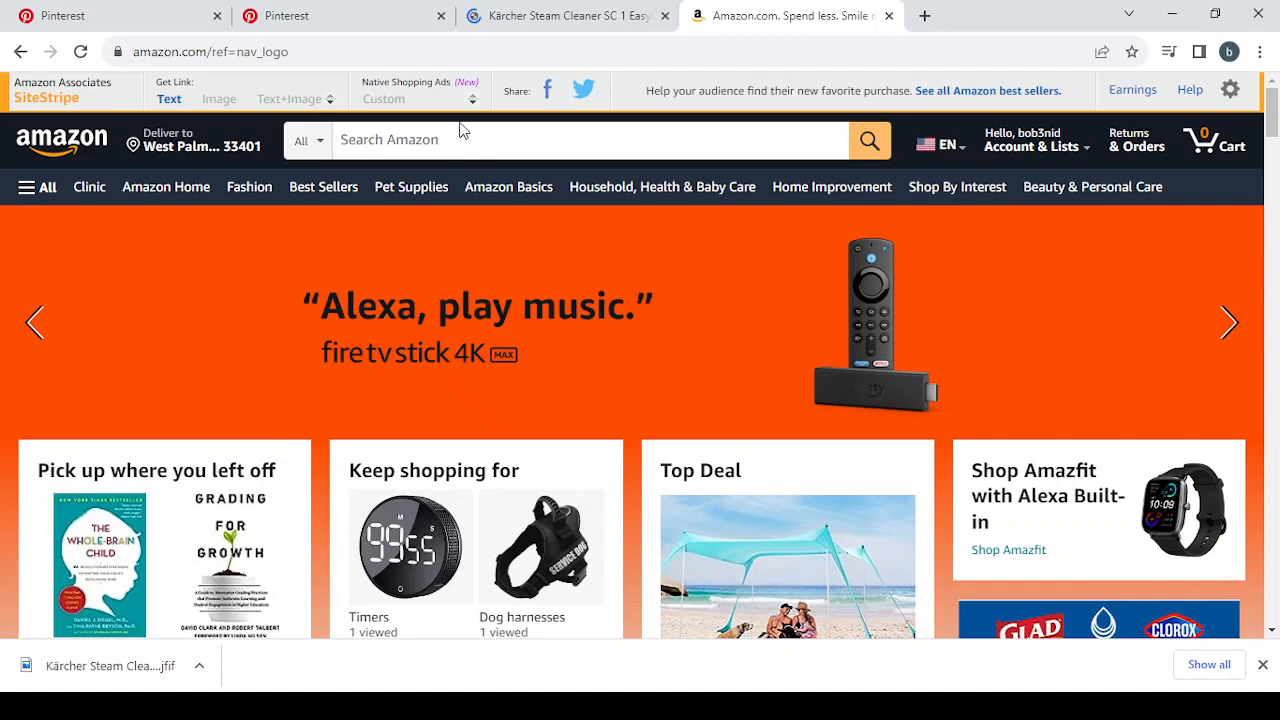
click(461, 148)
key(ctrl+v)
key(Return)
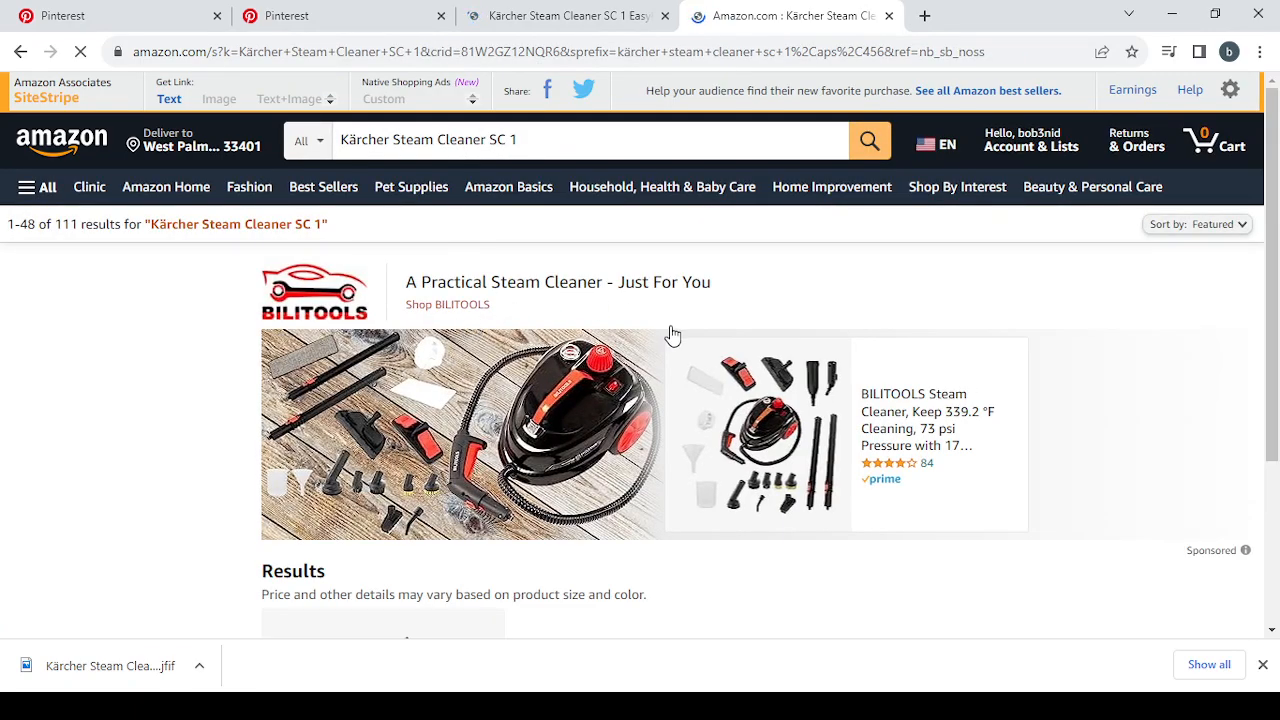
Step: Find the matching Kärcher SC 1 EasyFix in the Amazon.com results, close the amazon.co.uk listing and open the Amazon.com product page
scroll(669, 334, down, 2)
scroll(672, 334, down, 2)
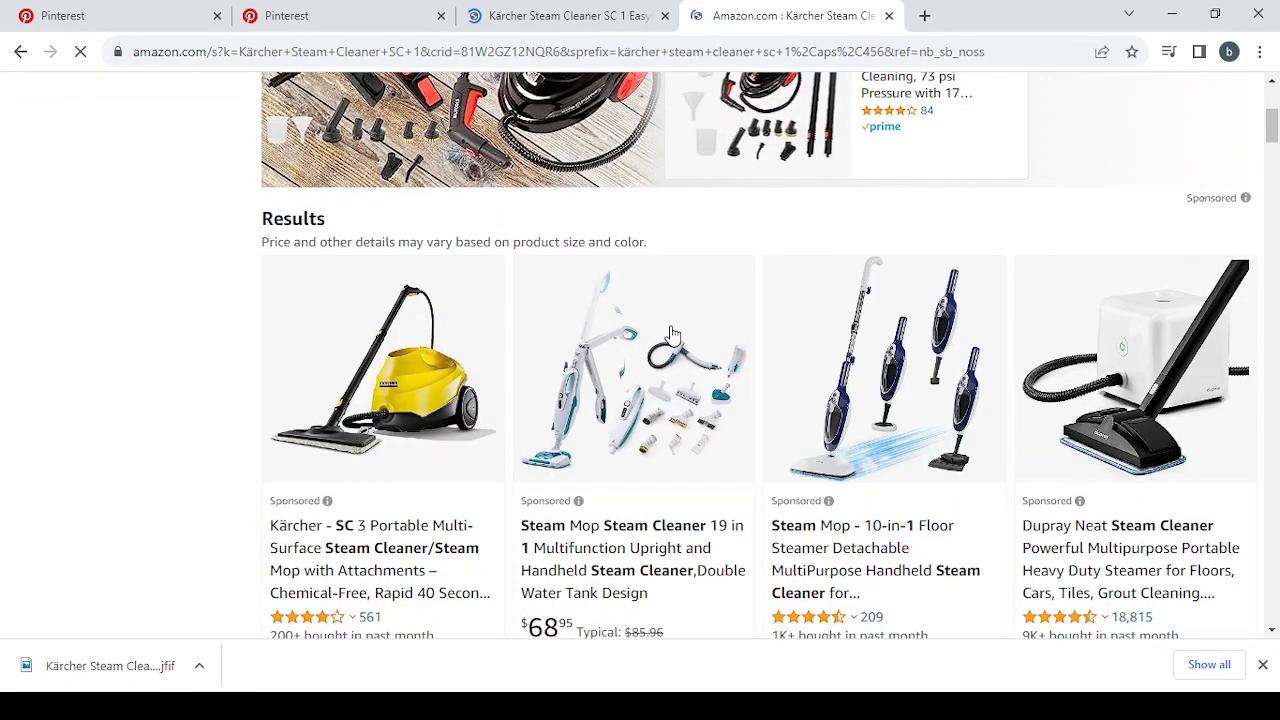
scroll(690, 300, down, 4)
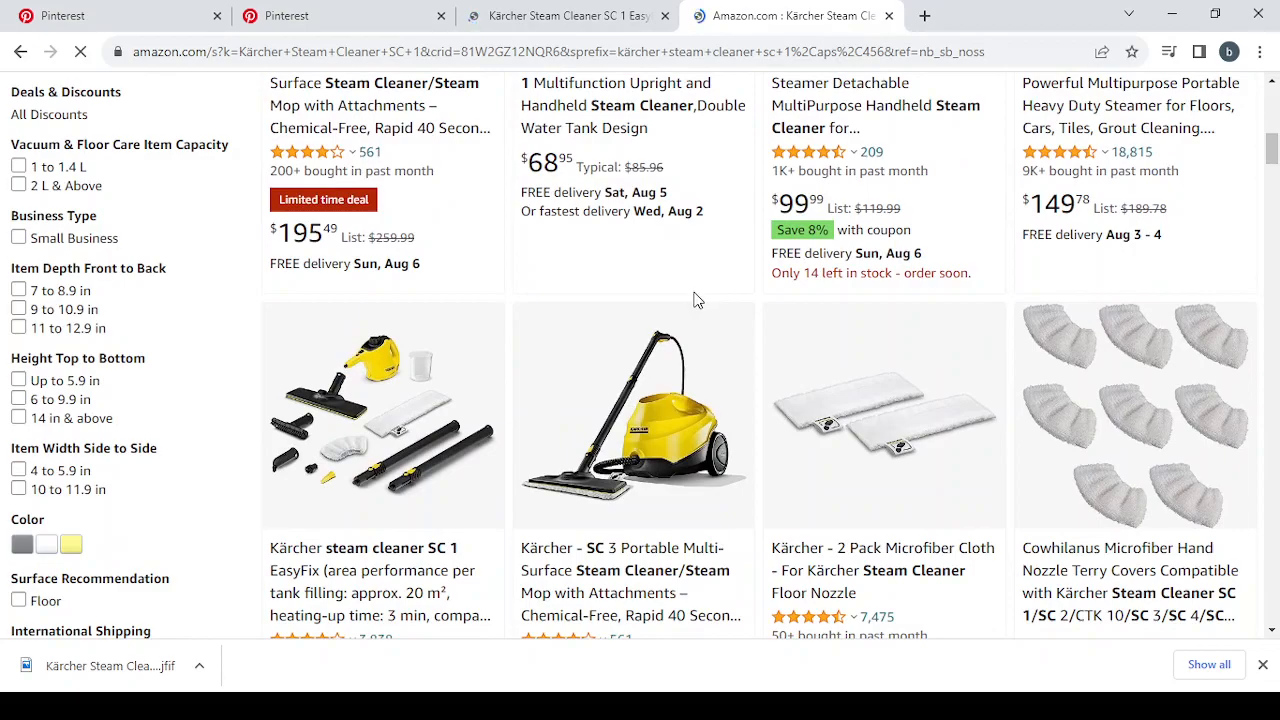
scroll(697, 300, down, 2)
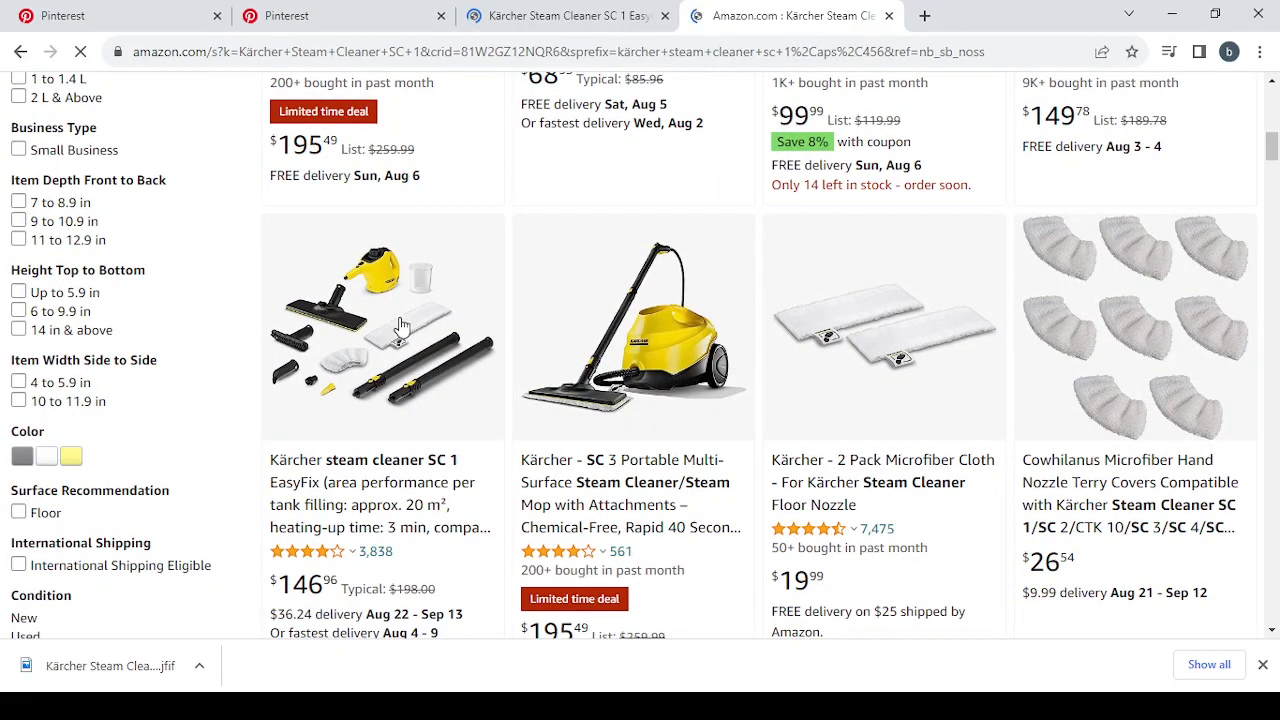
click(548, 8)
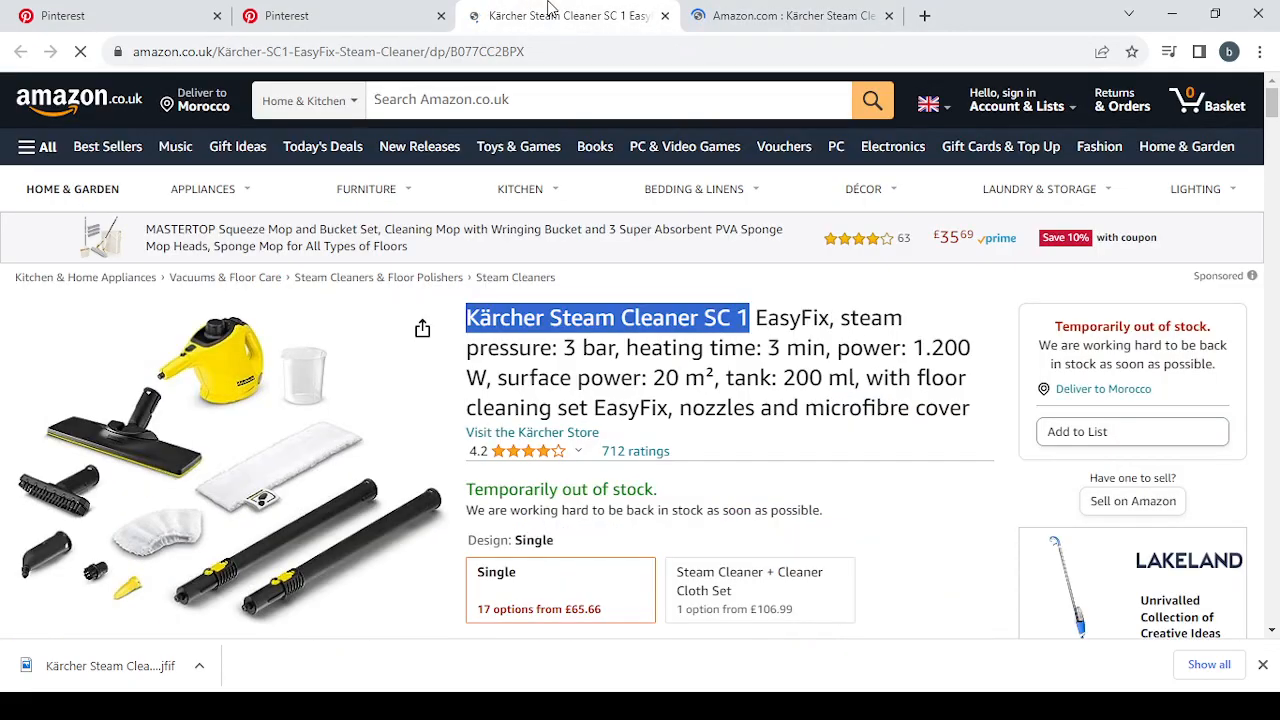
click(665, 16)
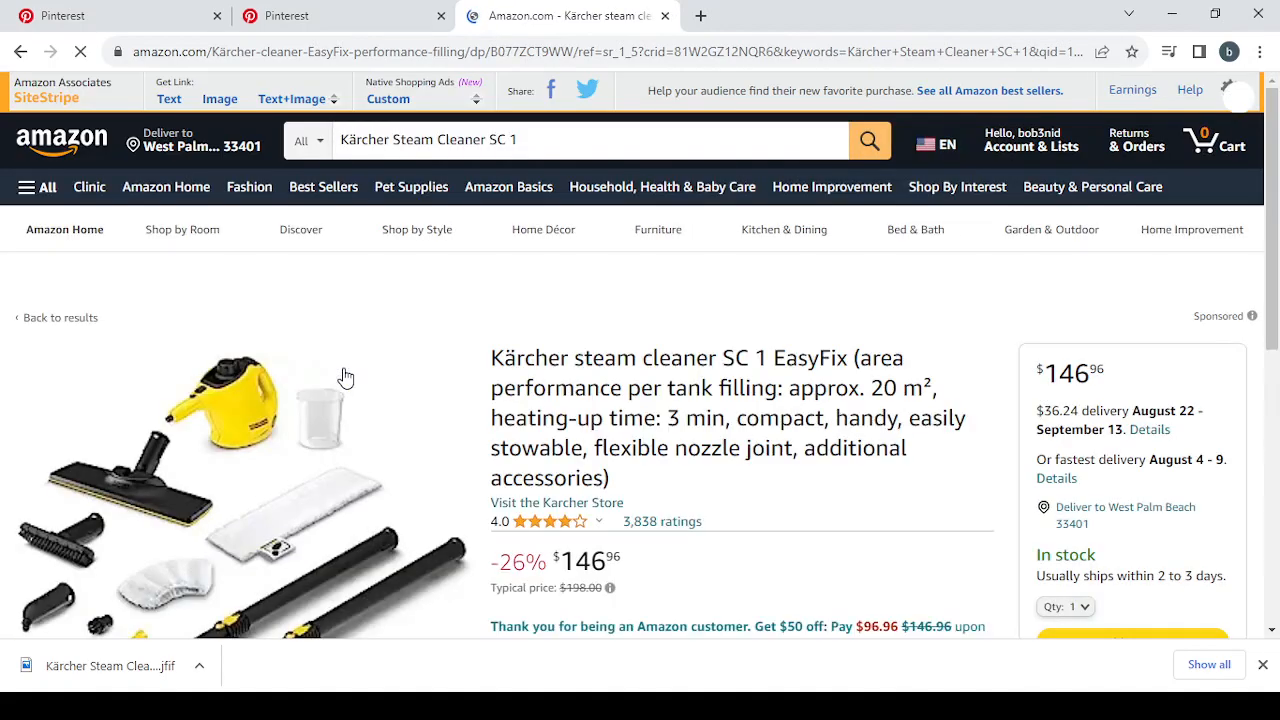
click(326, 12)
click(538, 10)
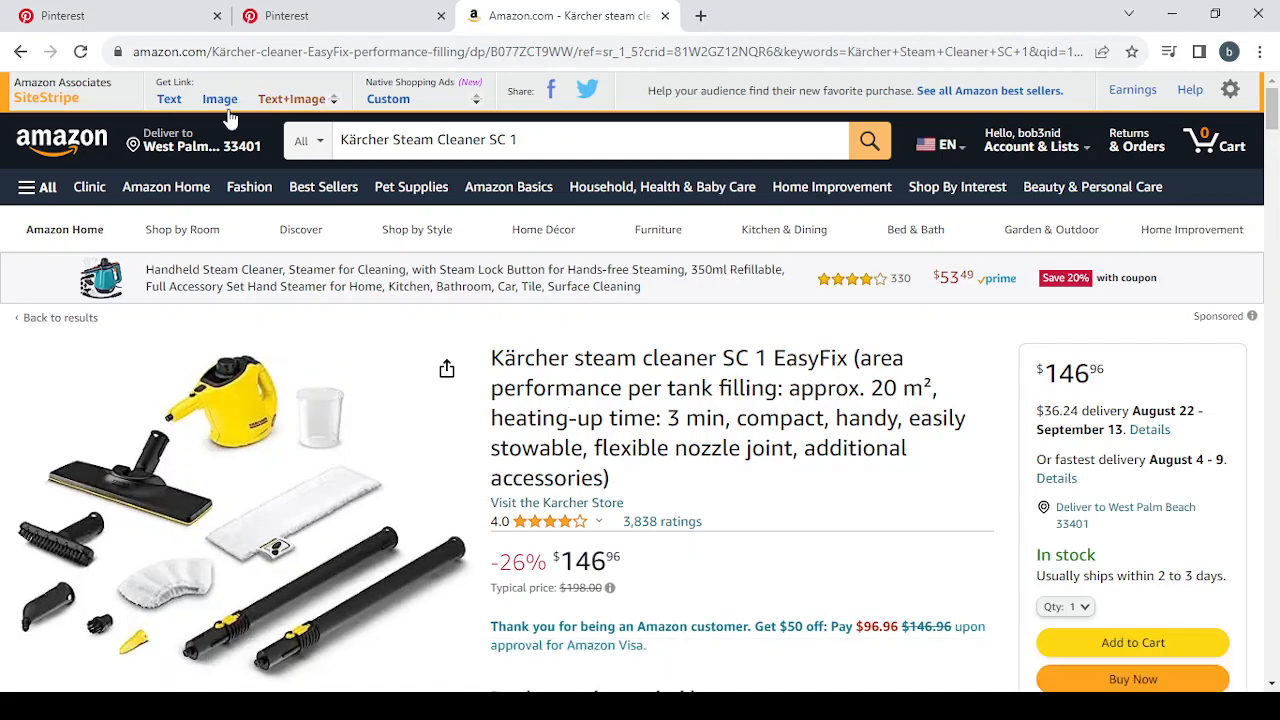
click(170, 100)
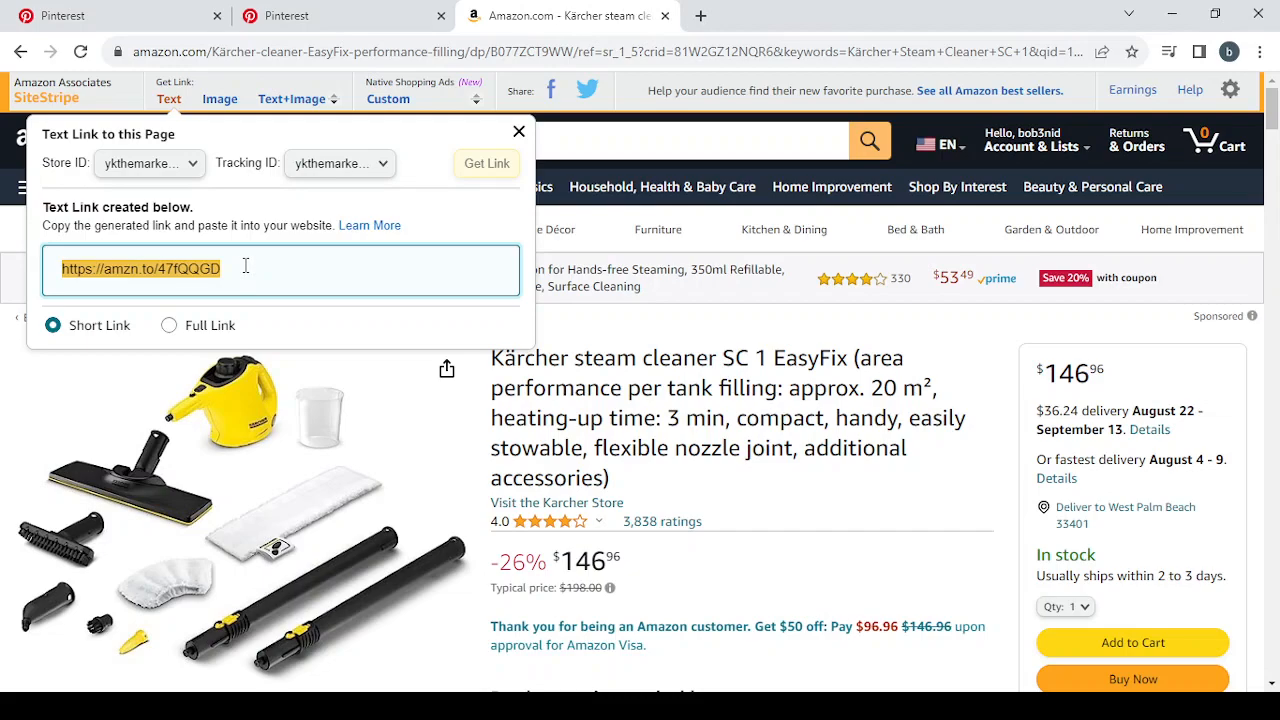
click(374, 10)
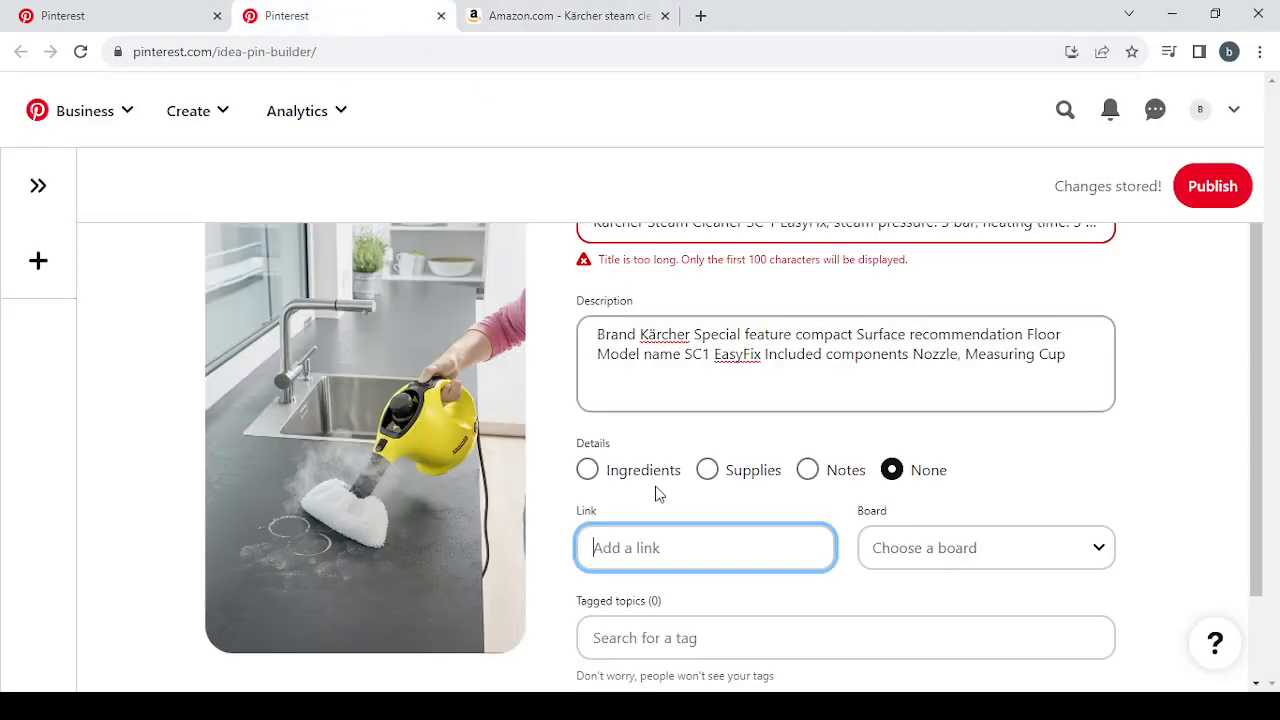
text(https://amzn.to/47fQQGD)
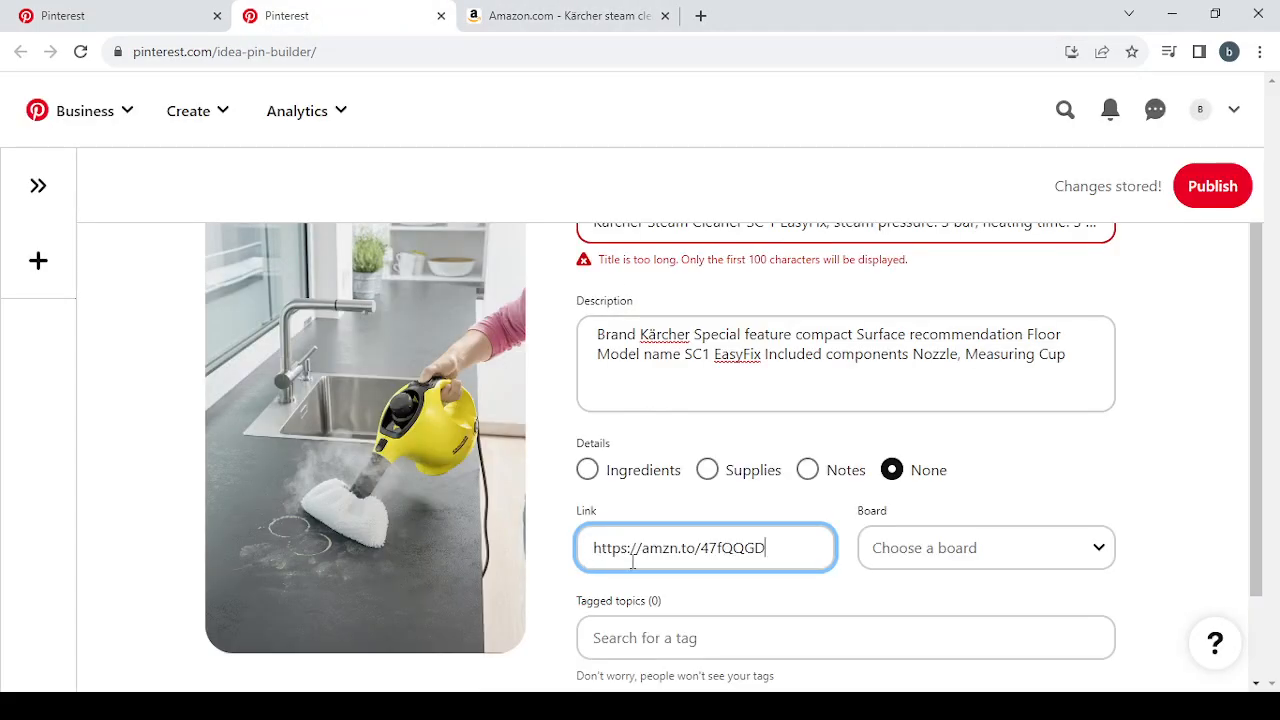
Step: Tag the Idea Pin with the topics Home Cleaning and Home Gadgets
scroll(632, 562, down, 1)
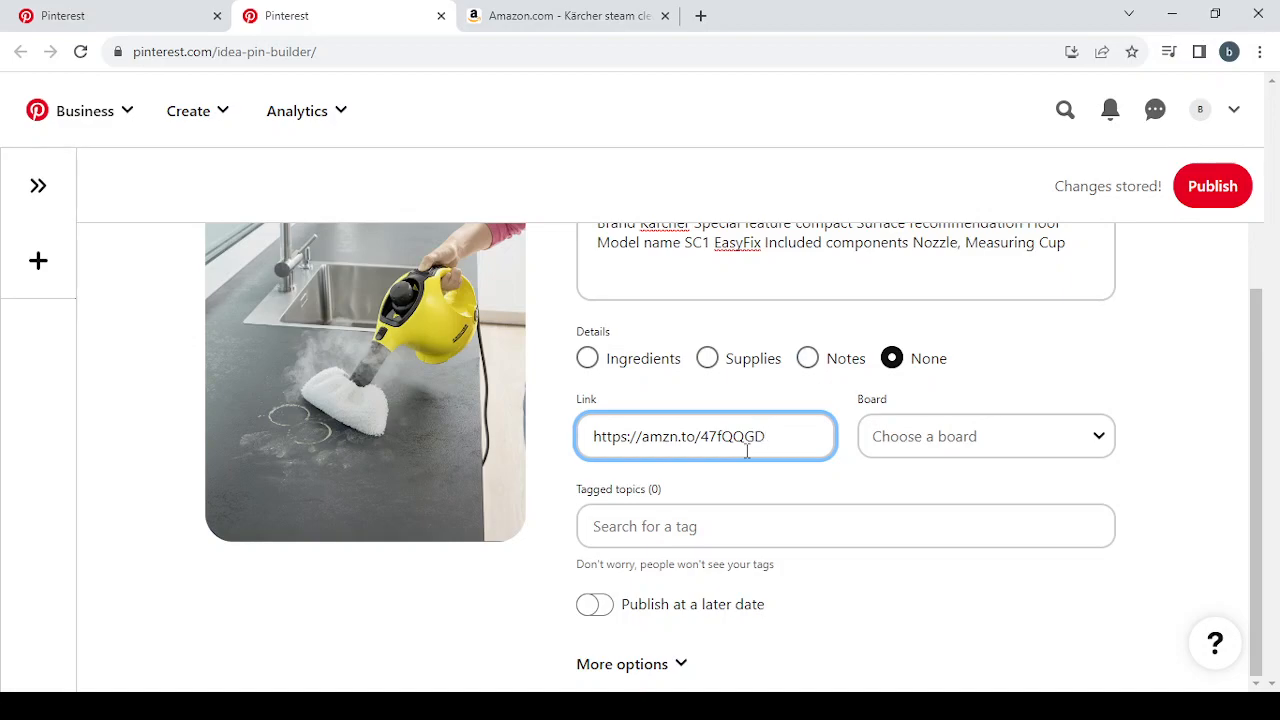
click(699, 520)
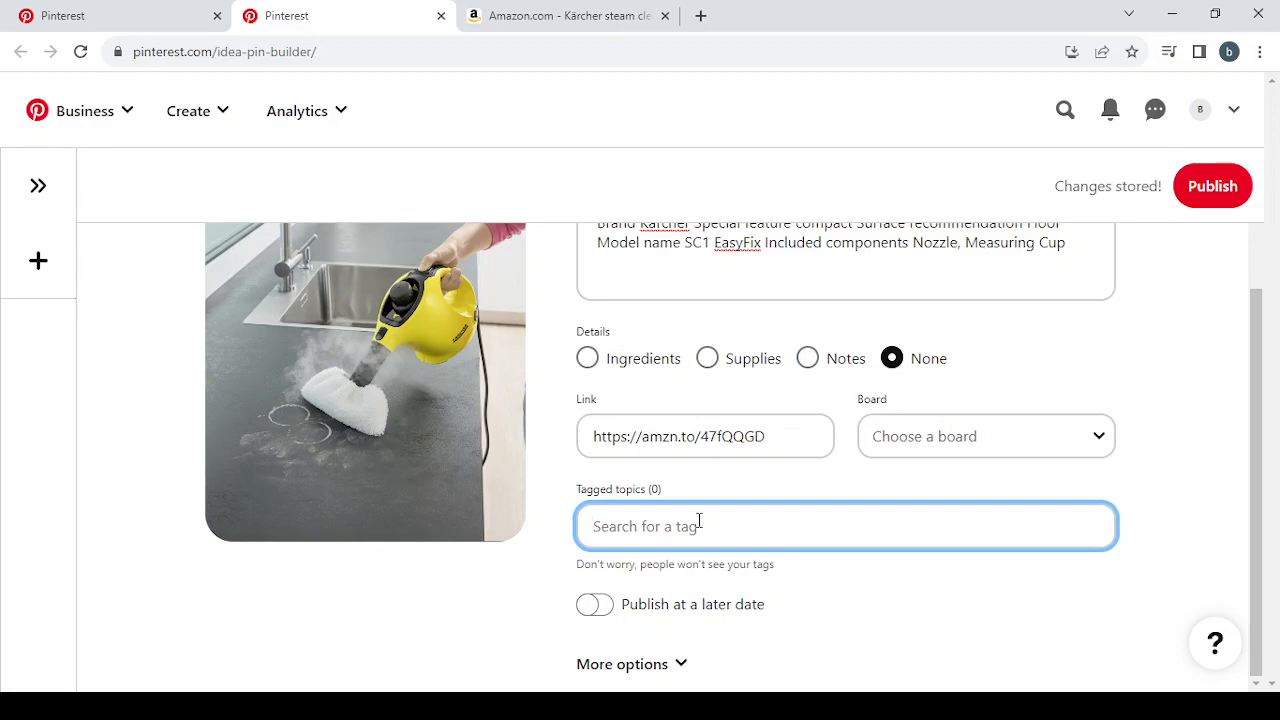
scroll(699, 520, up, 1)
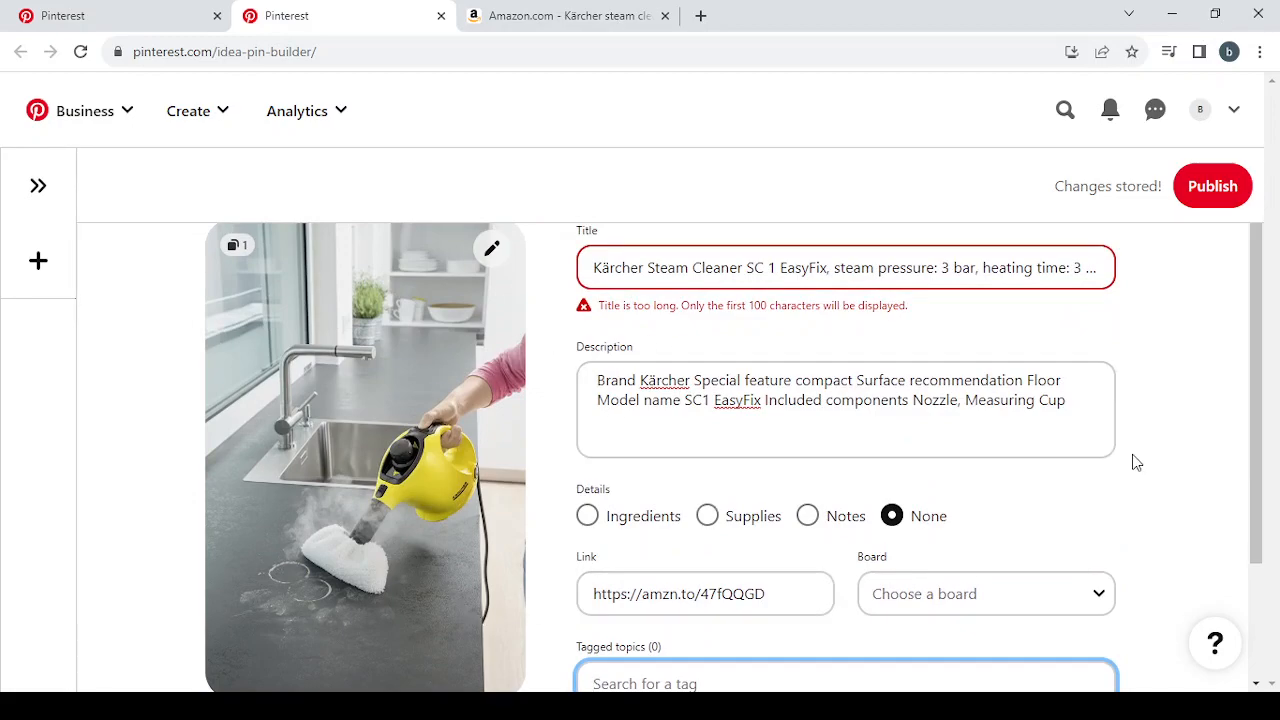
scroll(1135, 462, down, 2)
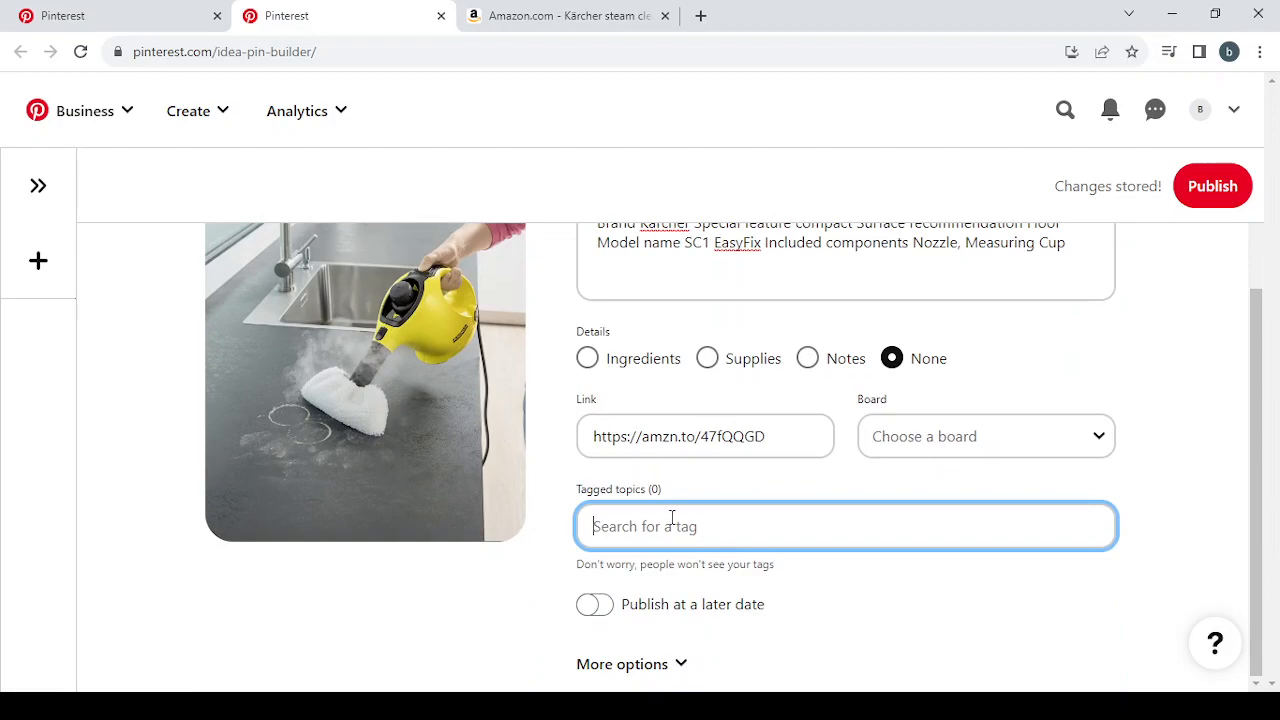
text(home cl)
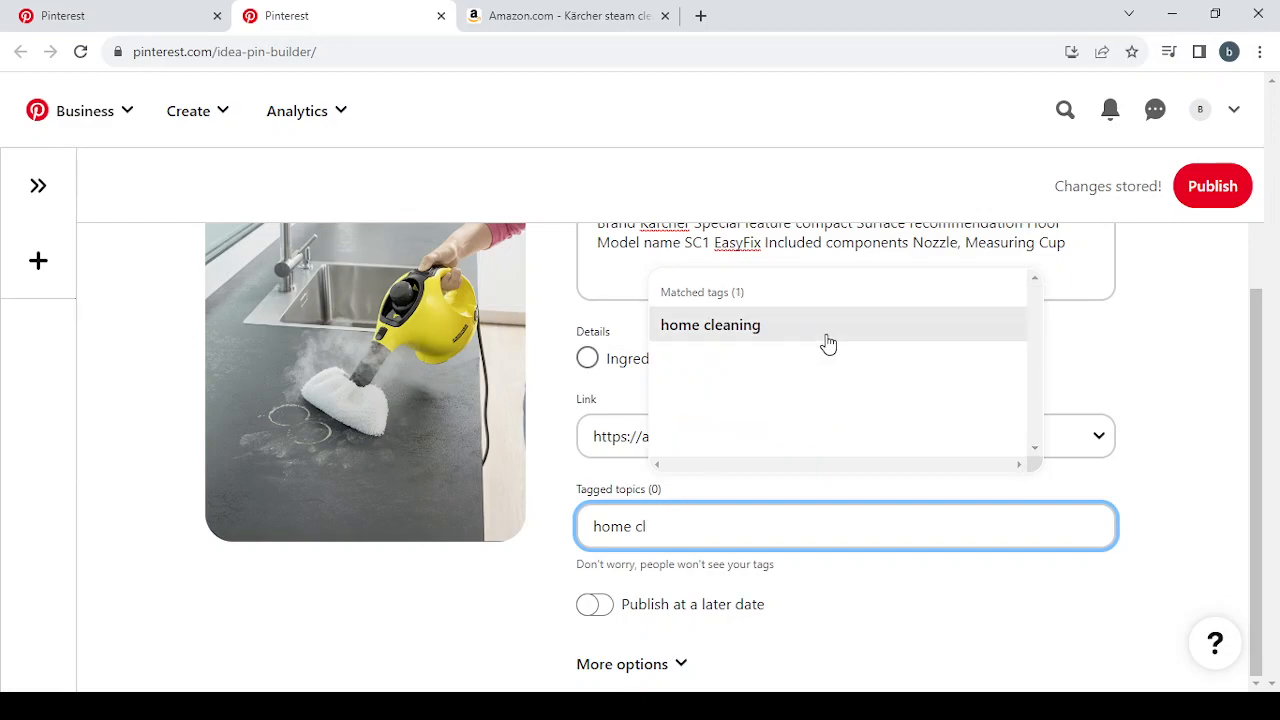
click(826, 337)
click(690, 518)
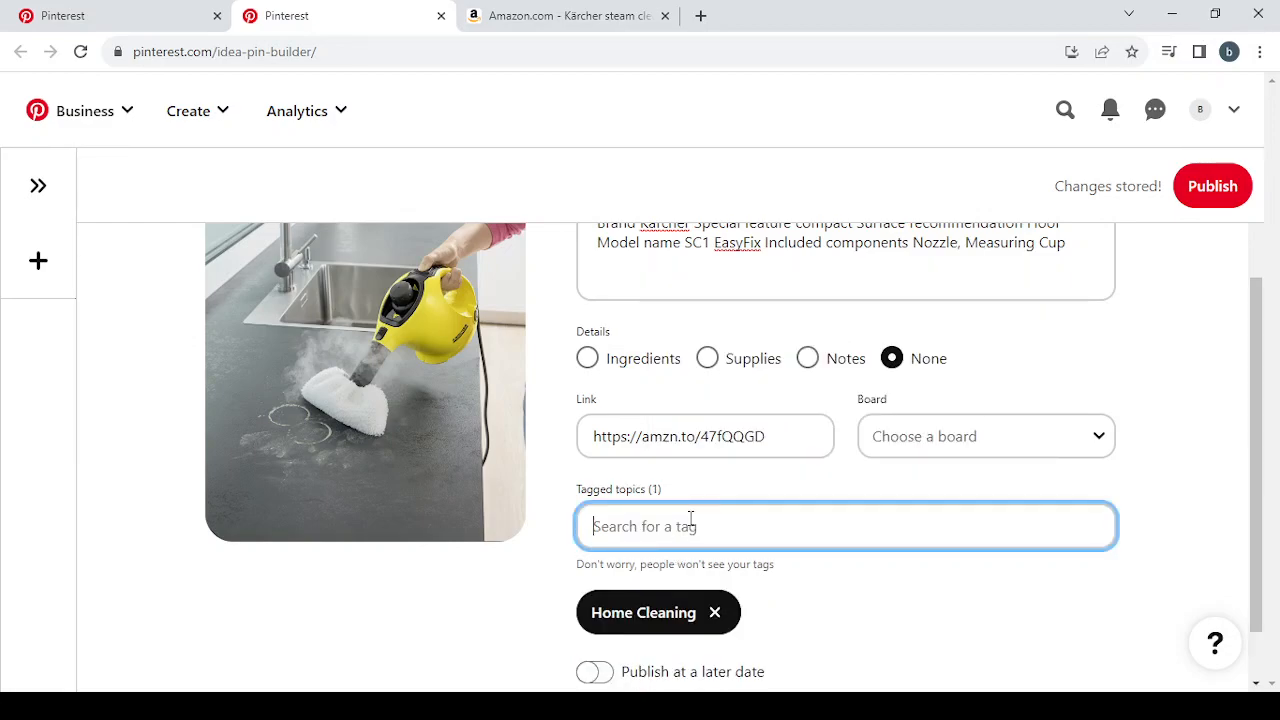
text(home ga)
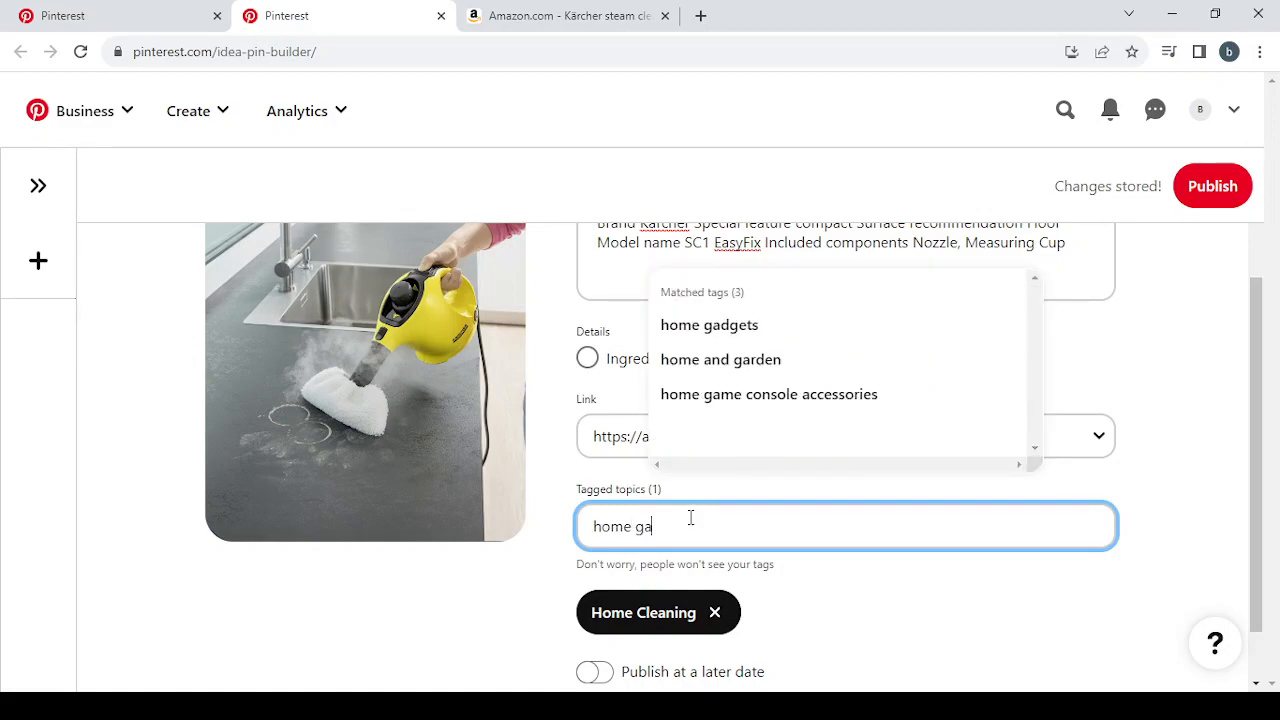
click(897, 330)
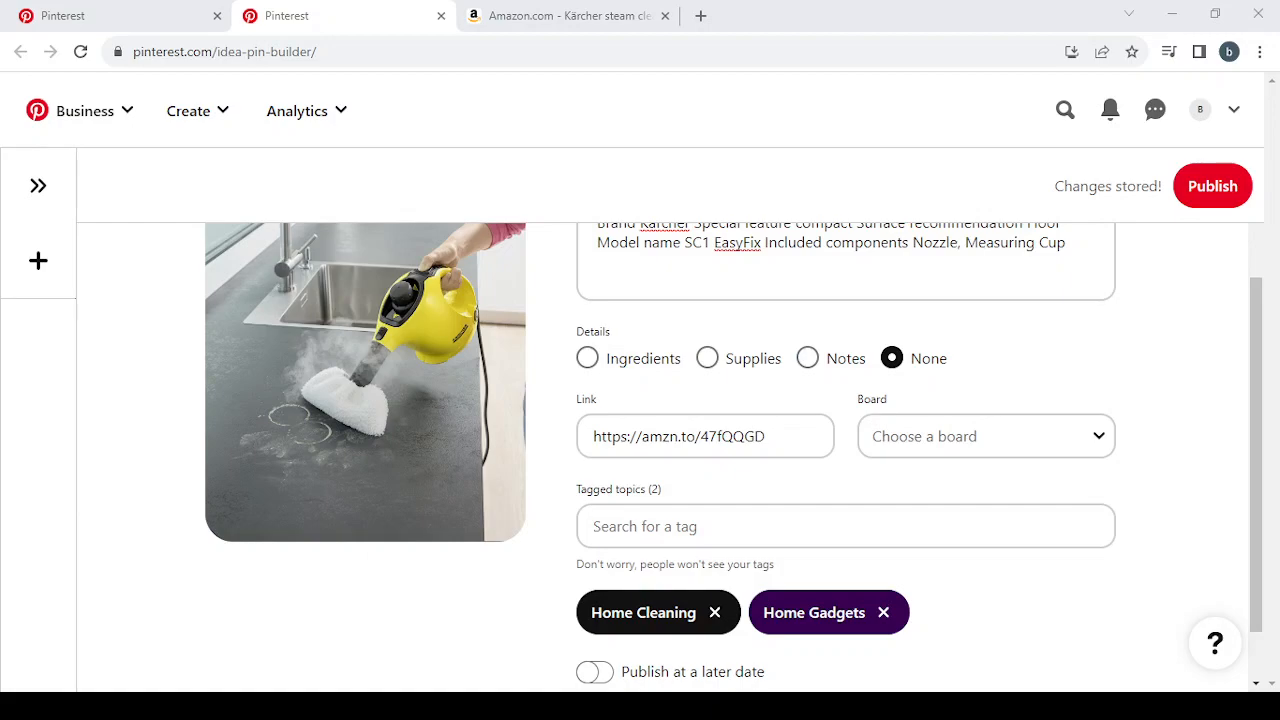
Step: Add the topic tag Home Management to the Idea Pin by searching the tags for "home m"
click(744, 521)
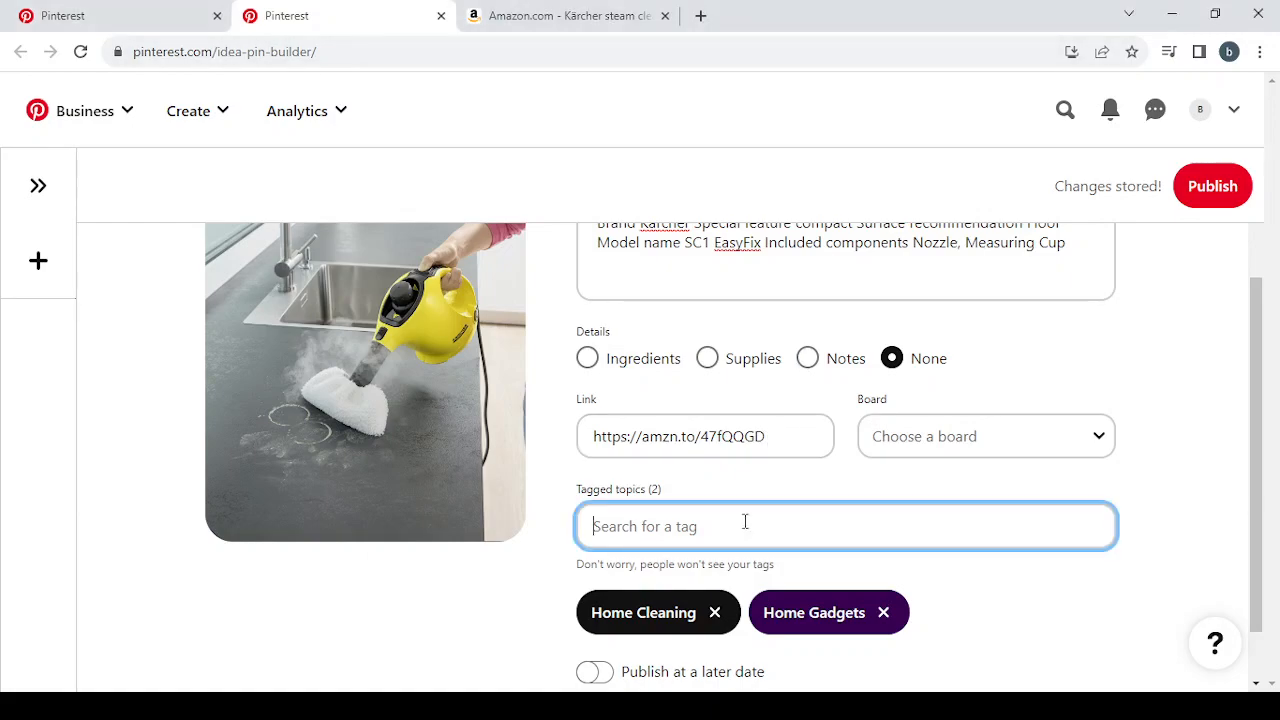
text(home m)
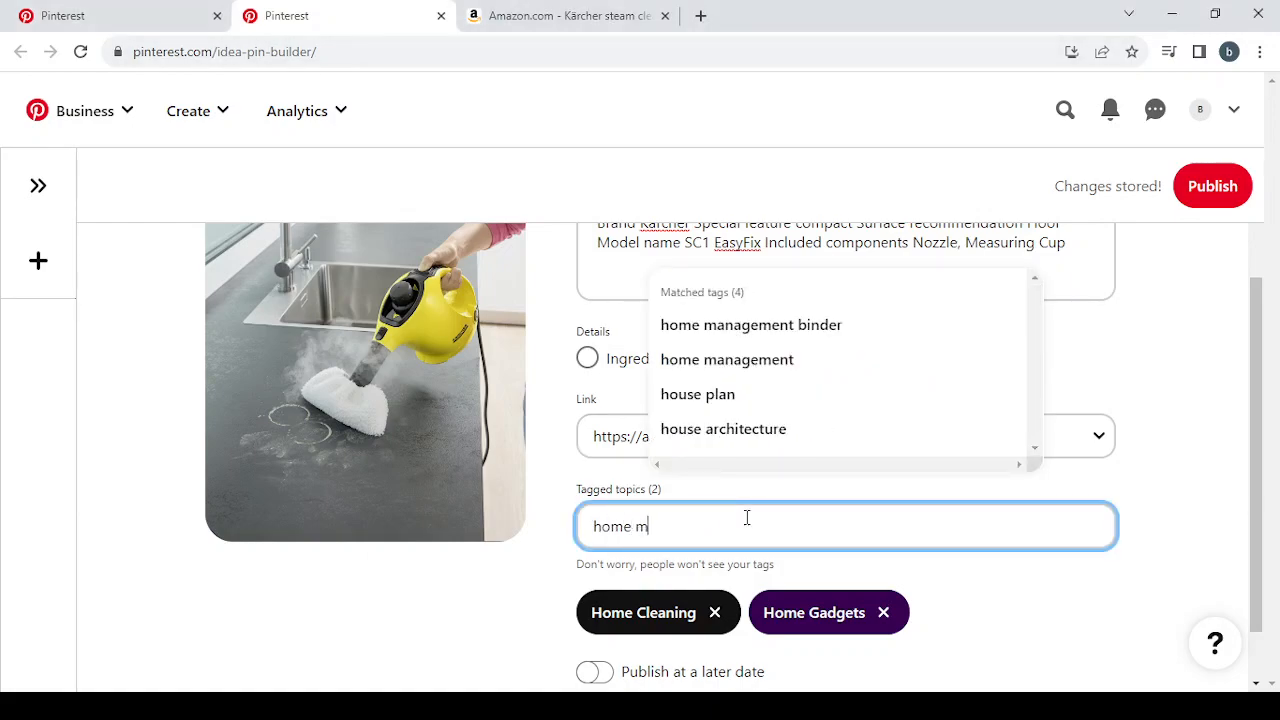
click(838, 362)
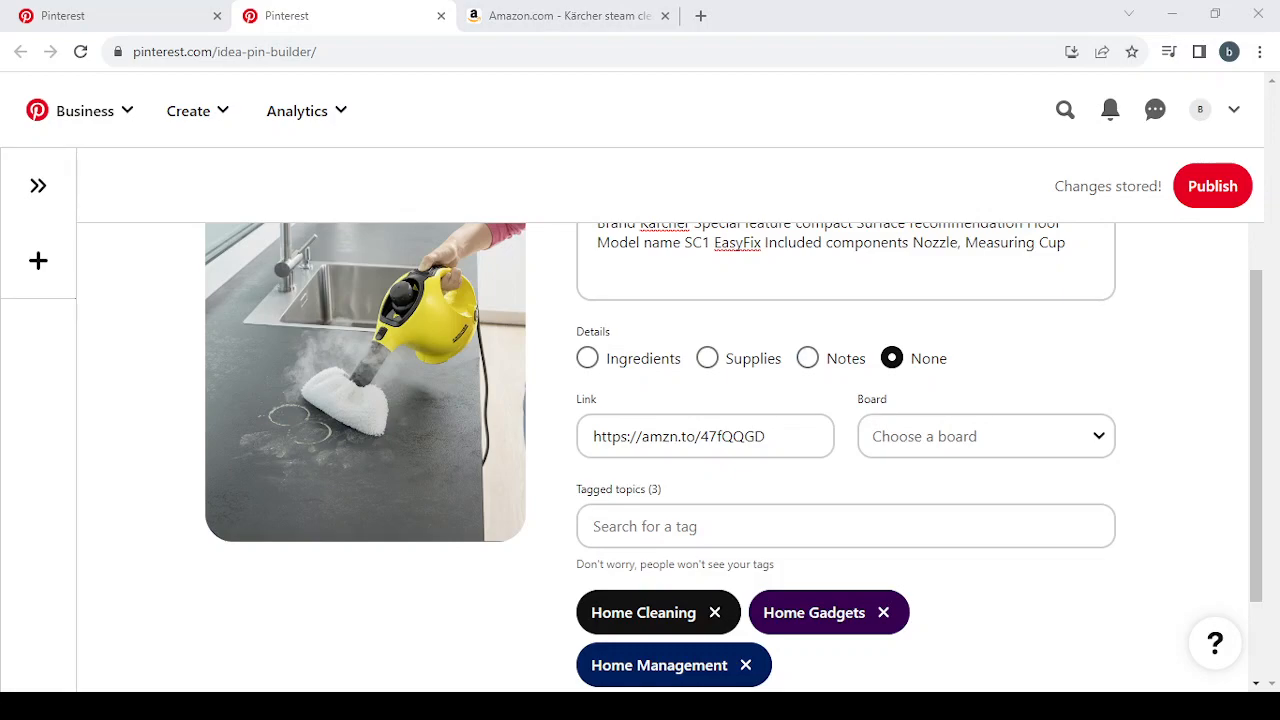
scroll(689, 525, down, 1)
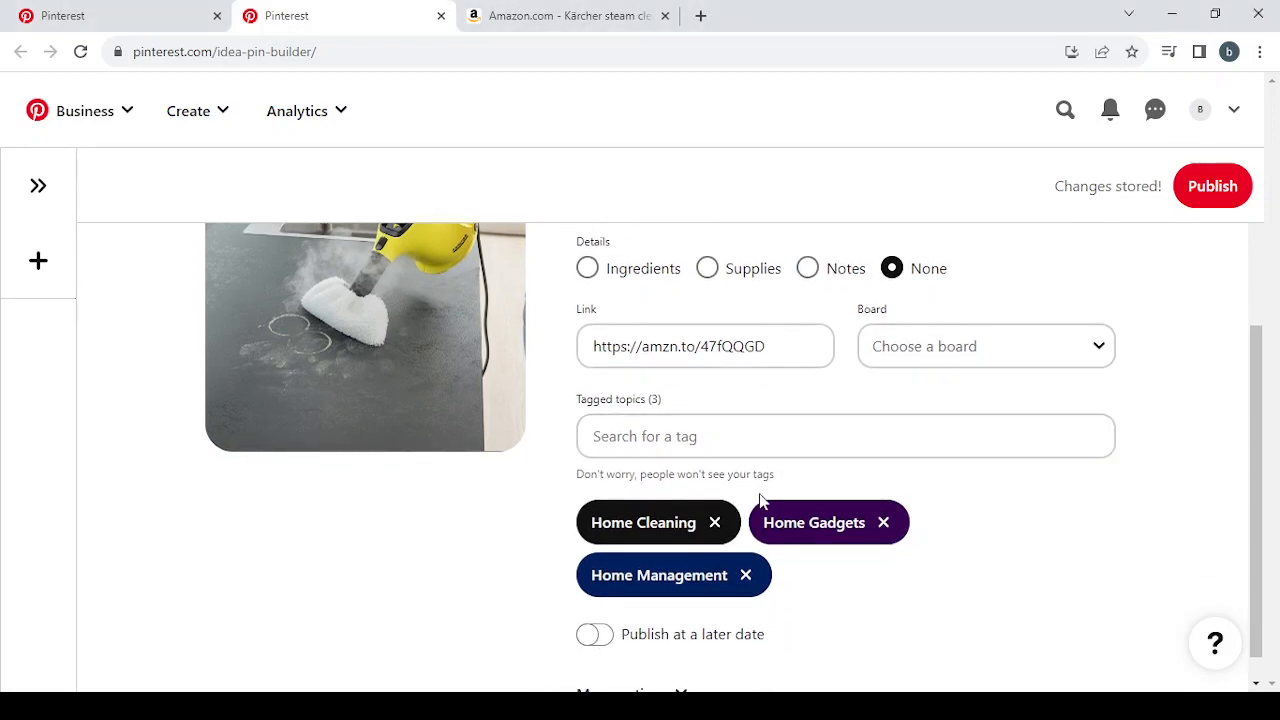
Step: Search the tags for "home" and add the topic Home Hacks to the Idea Pin
click(727, 440)
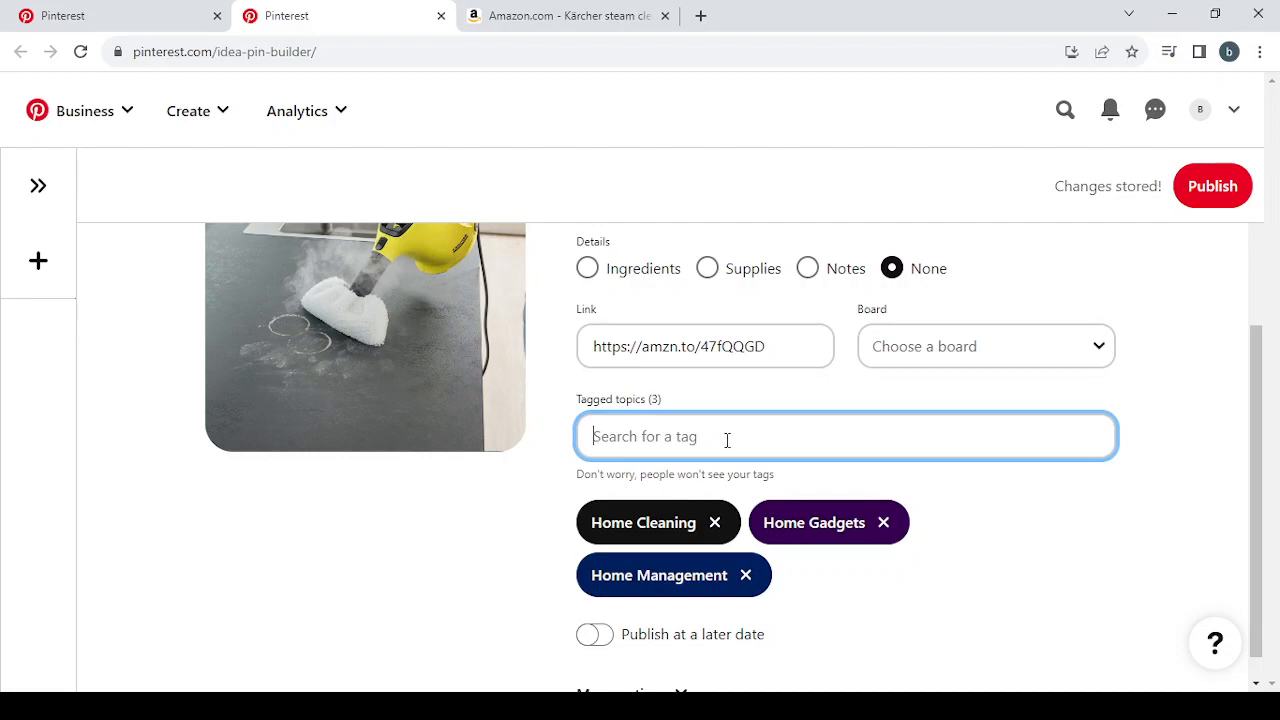
text(home)
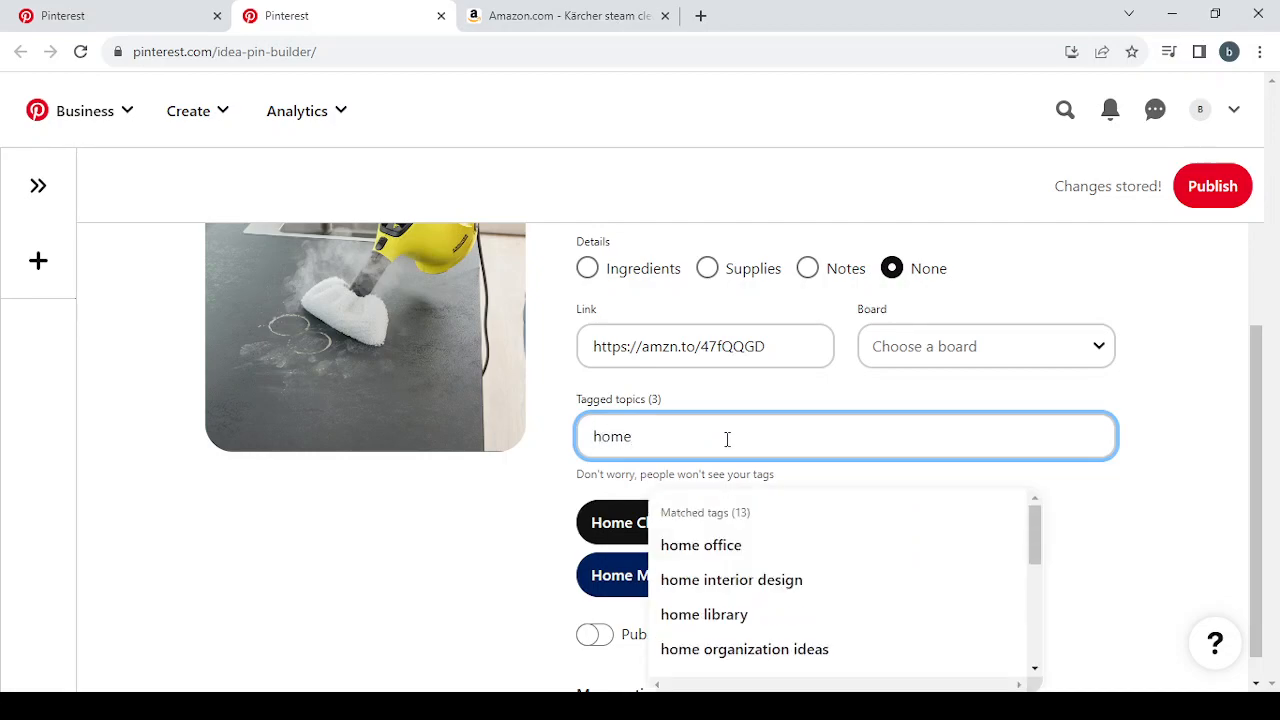
scroll(820, 563, down, 3)
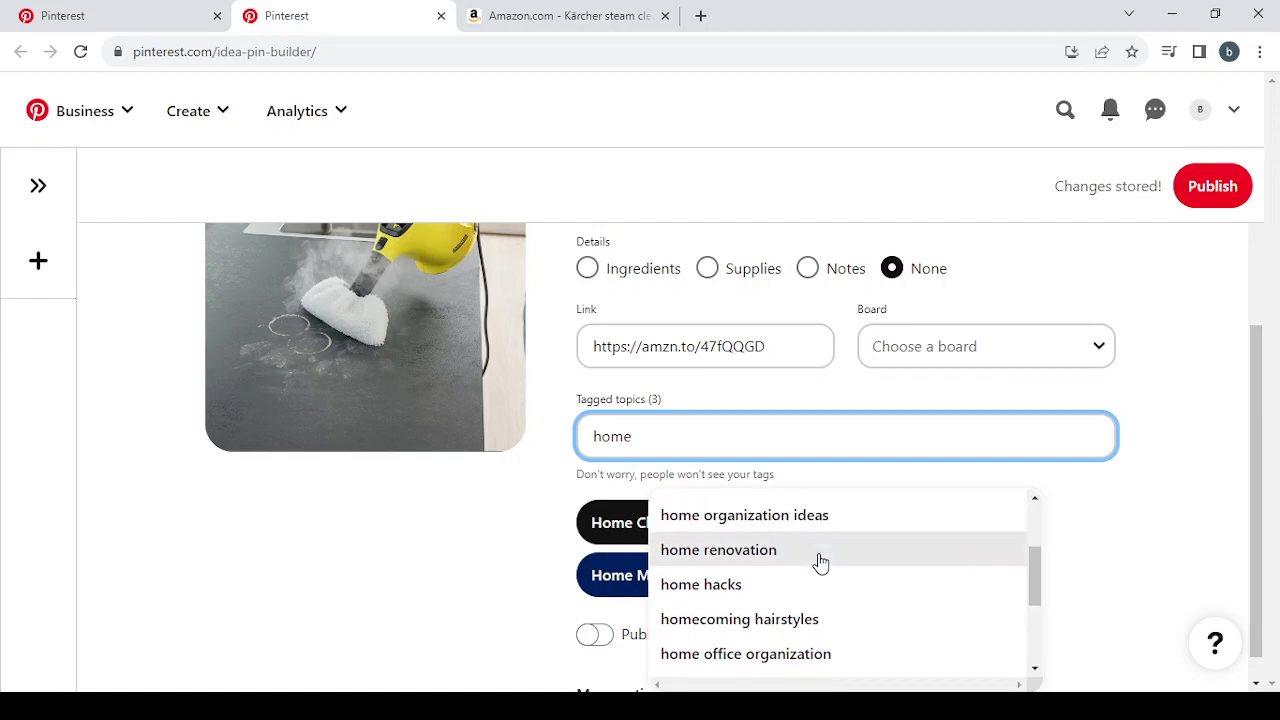
scroll(820, 563, down, 2)
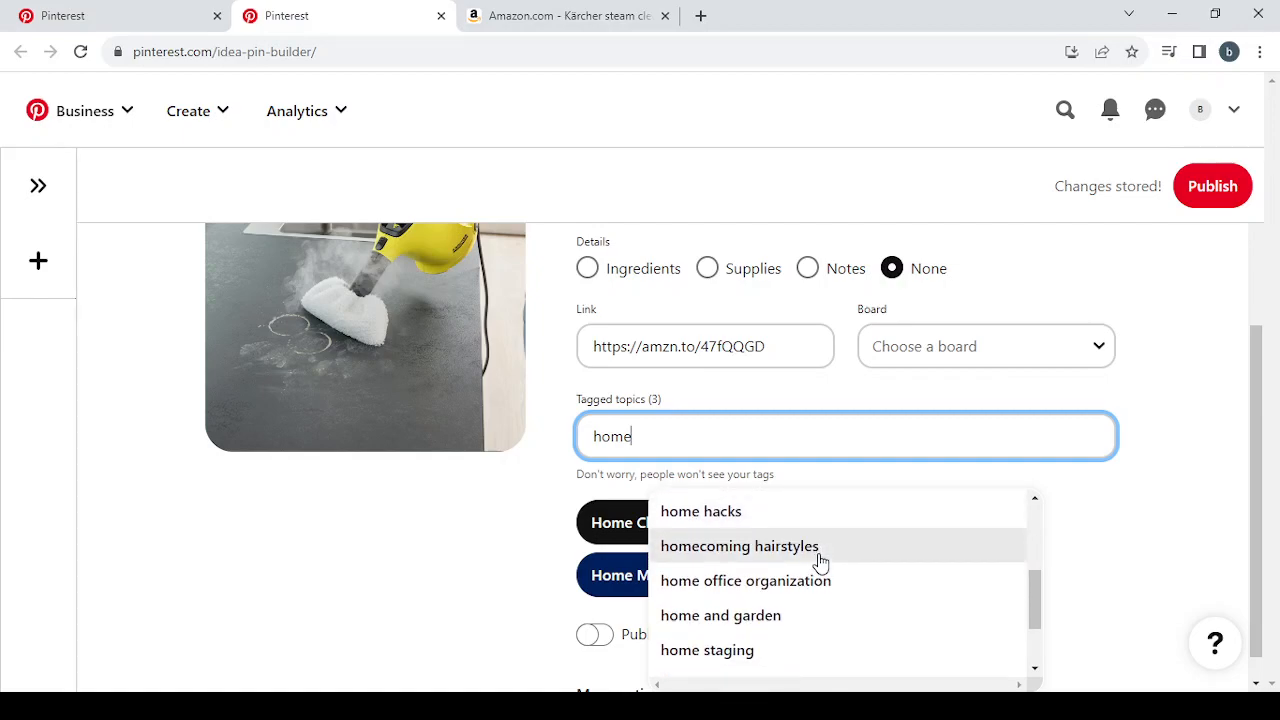
scroll(820, 563, down, 1)
scroll(820, 563, down, 2)
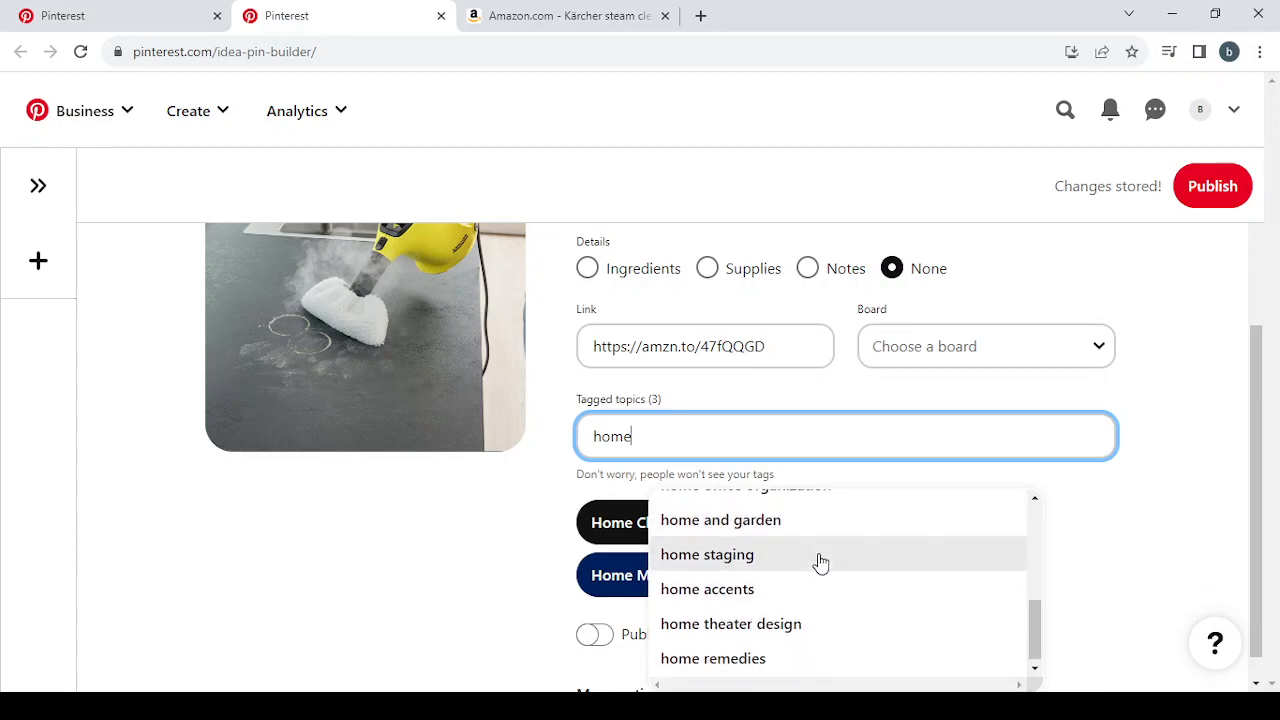
scroll(820, 563, down, 1)
scroll(820, 563, up, 2)
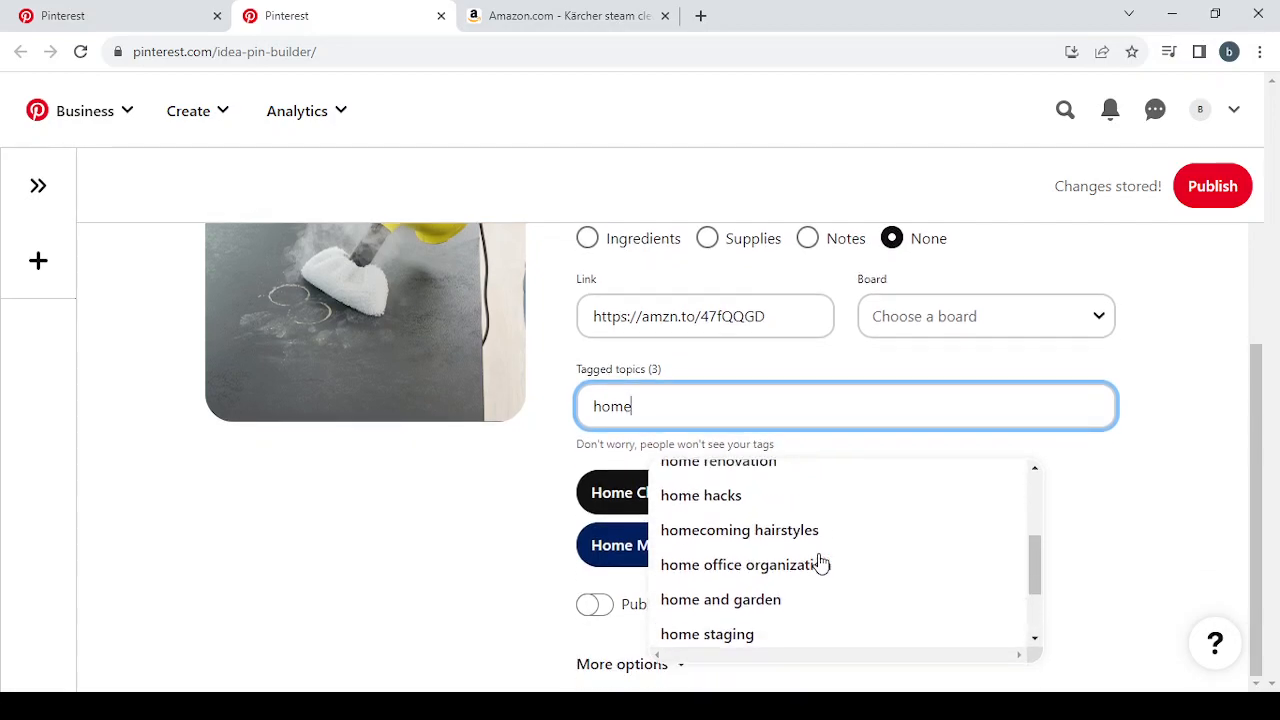
scroll(820, 563, up, 1)
click(815, 540)
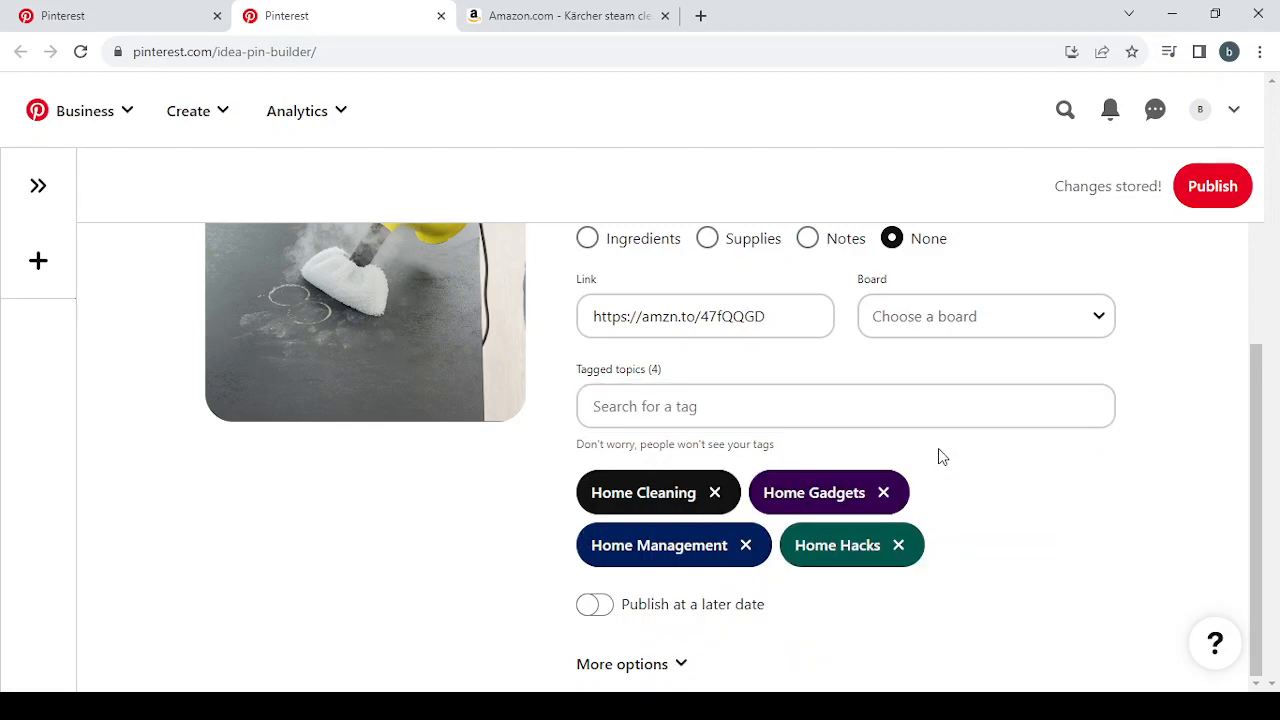
Step: Review the Idea Pin's title, description, link and tags, and publish it
scroll(938, 452, up, 3)
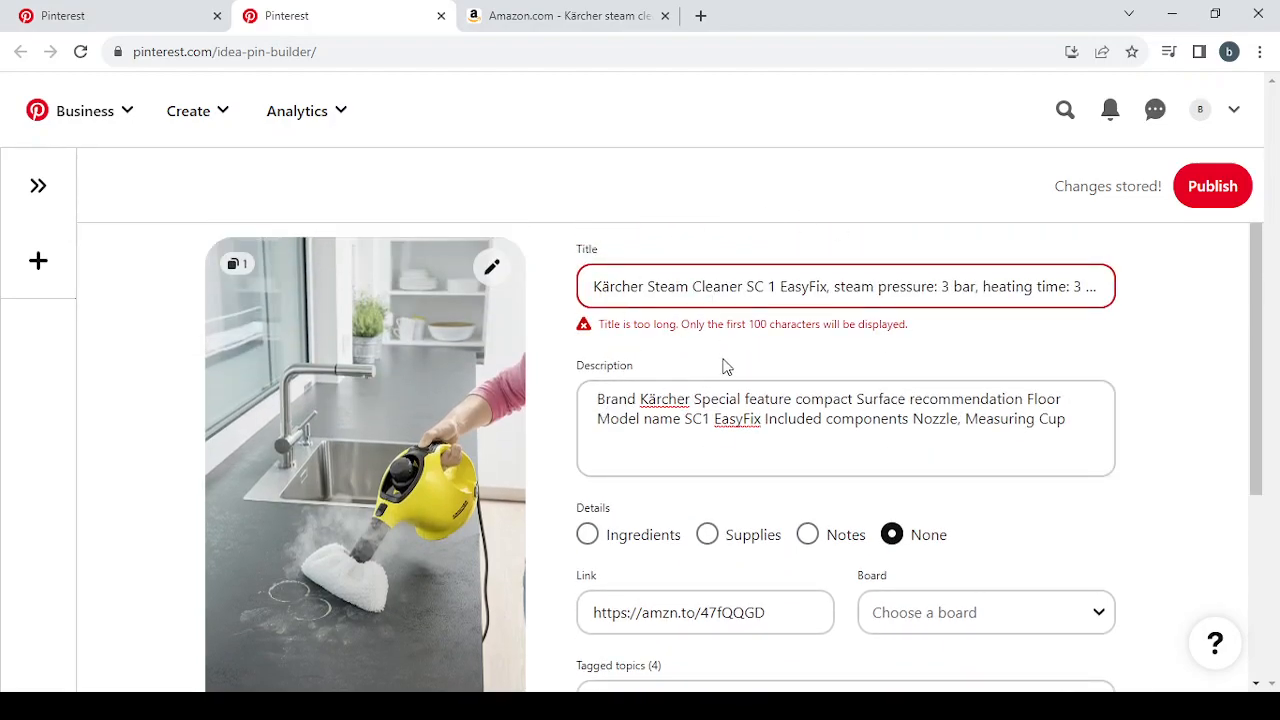
scroll(728, 372, down, 2)
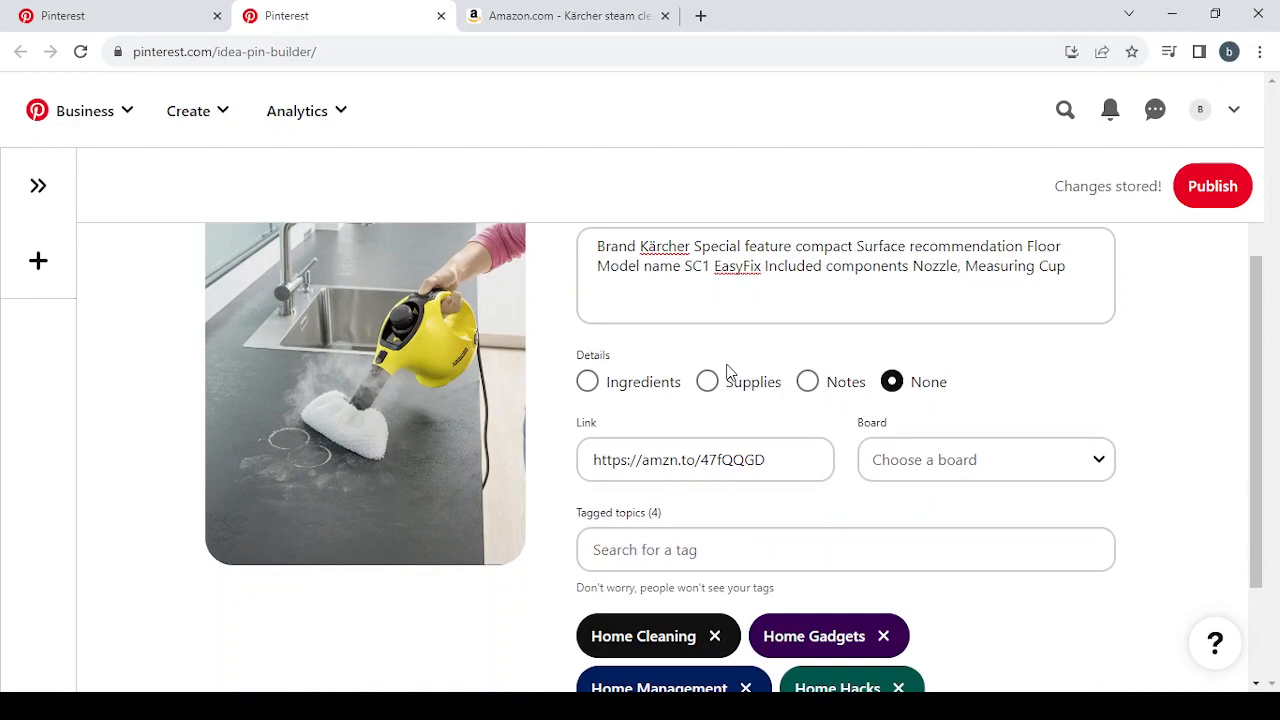
scroll(997, 323, up, 2)
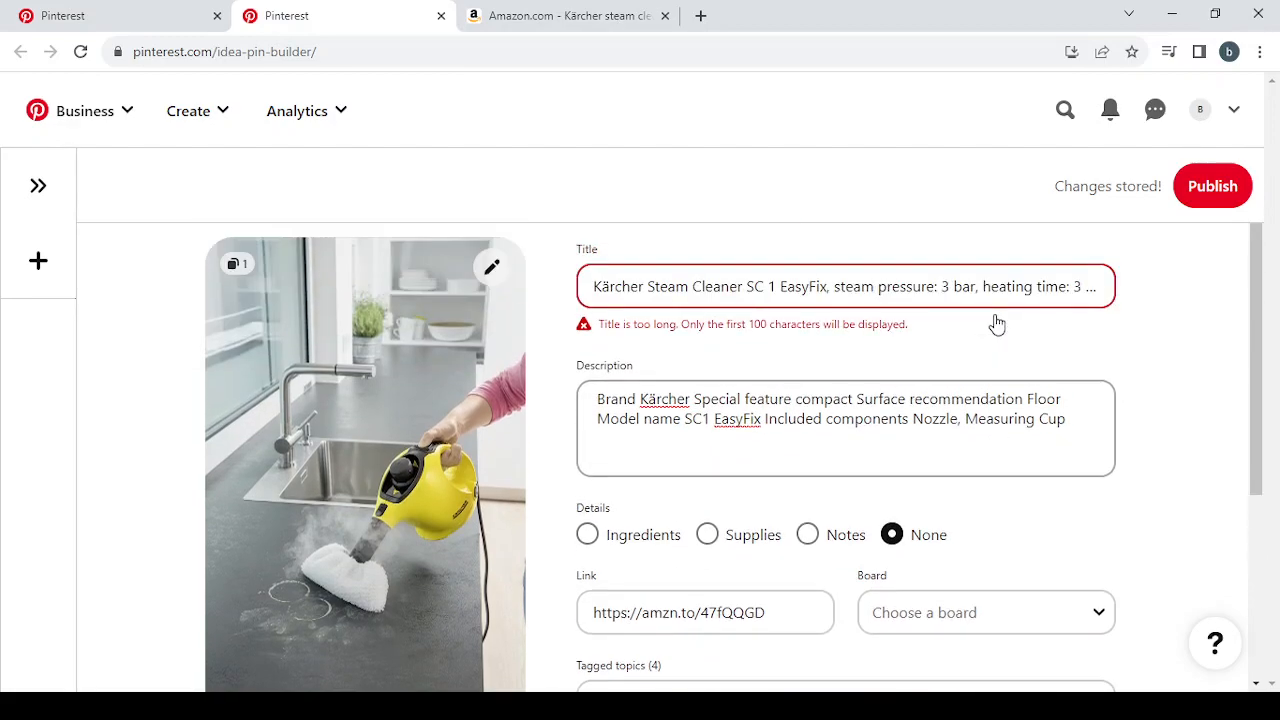
click(1211, 186)
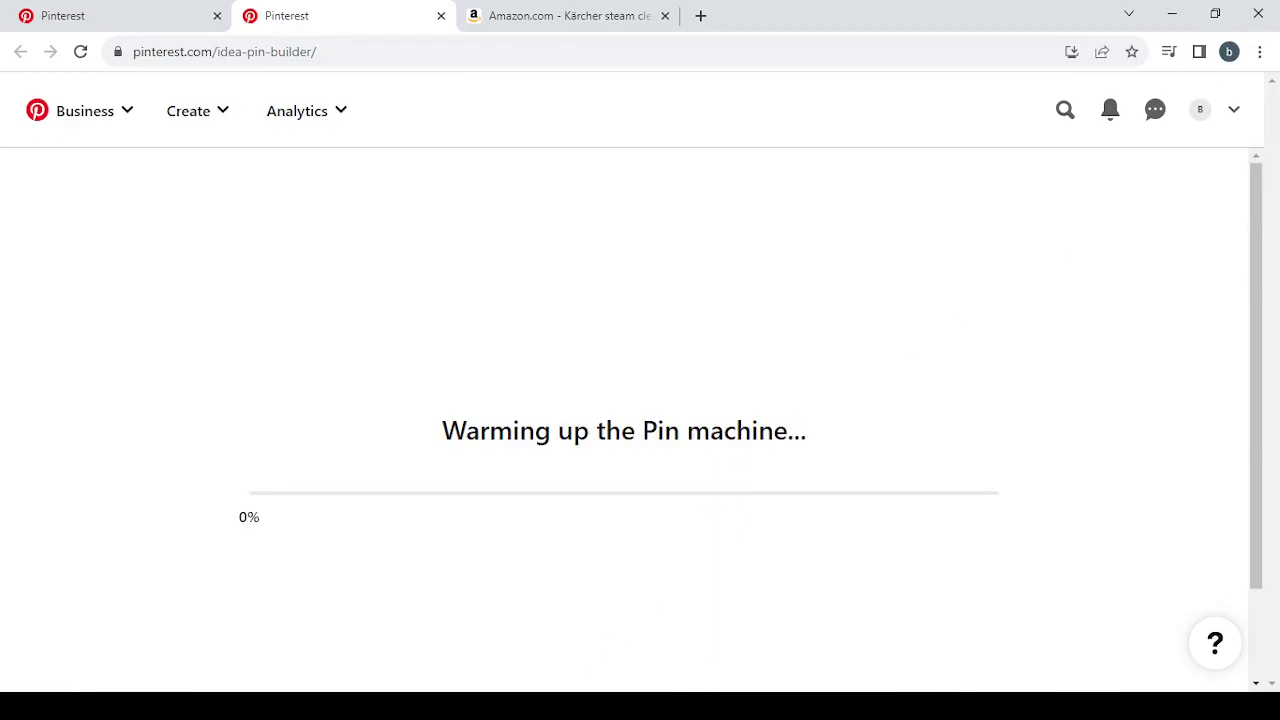